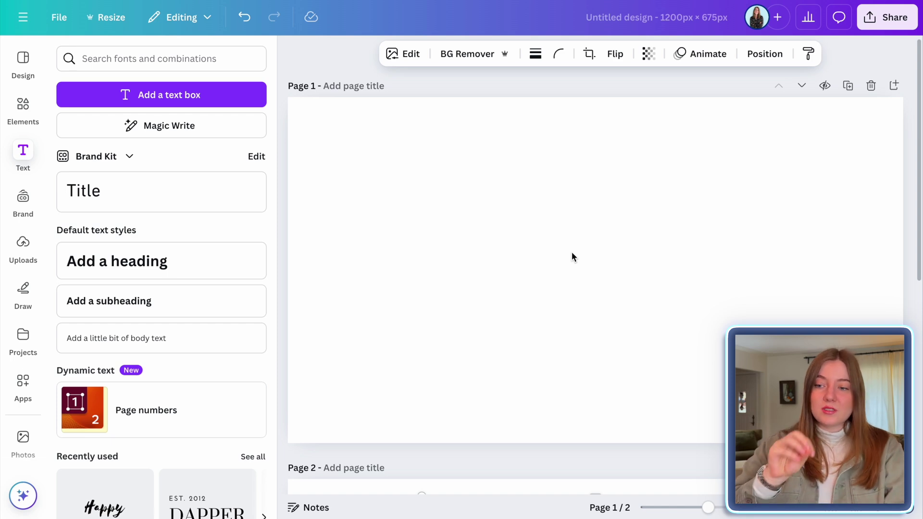
Narrow the pickleball element search results to graphics only
scroll(572, 252, down, 8)
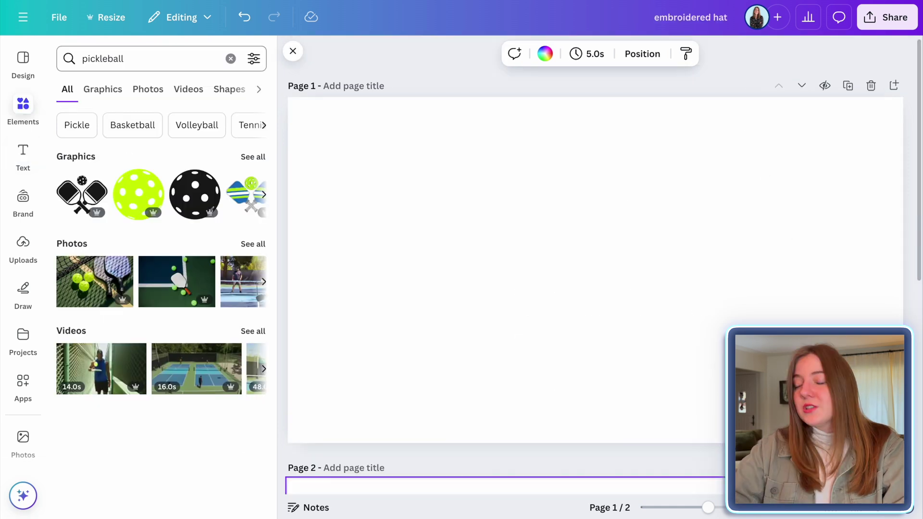
click(106, 90)
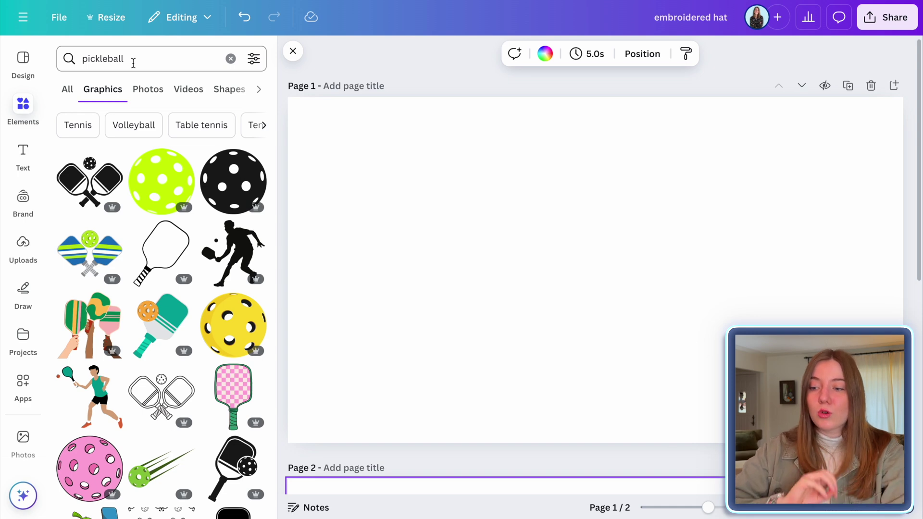
Add the flat lime-green pickleball graphic to page 1, enlarge it and place it on the page's left half
click(161, 182)
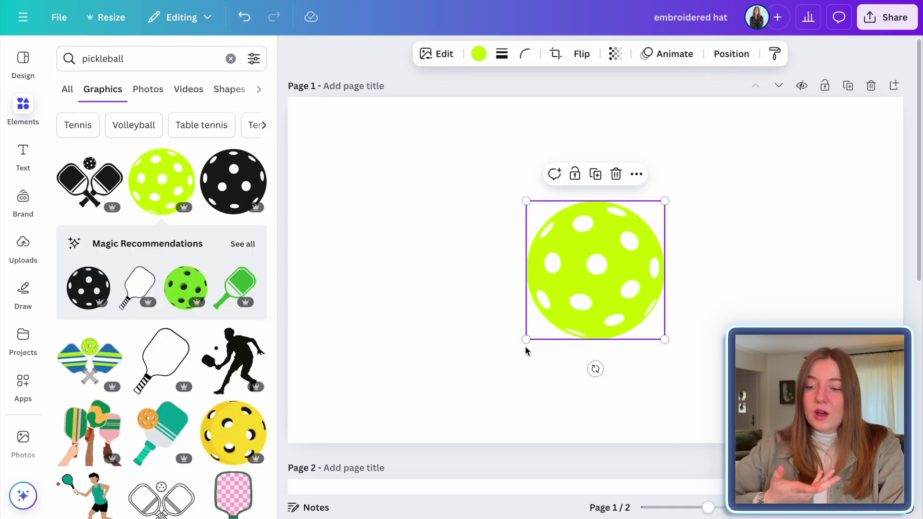
drag(525, 340, 450, 411)
drag(581, 323, 453, 284)
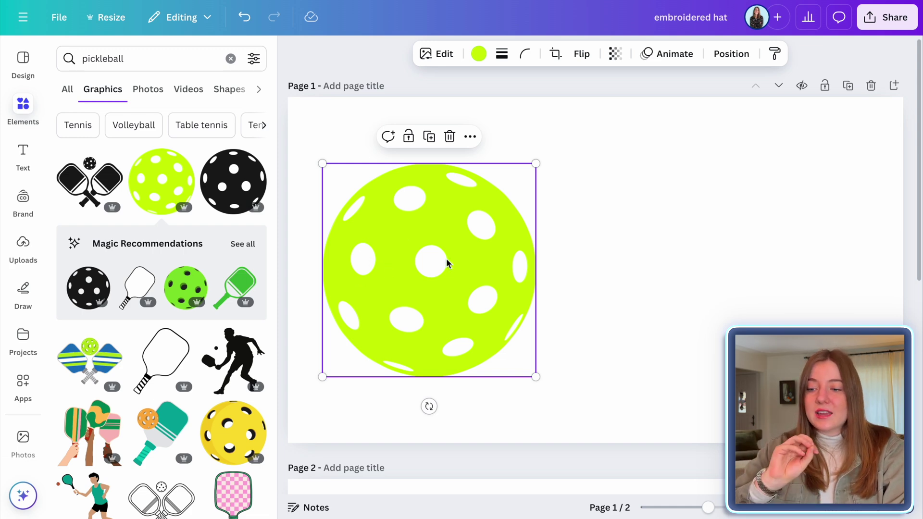
Add the pink watercolour pickleball graphic, shrink it and place it to the right of the lime-green ball
scroll(161, 288, down, 7)
click(233, 201)
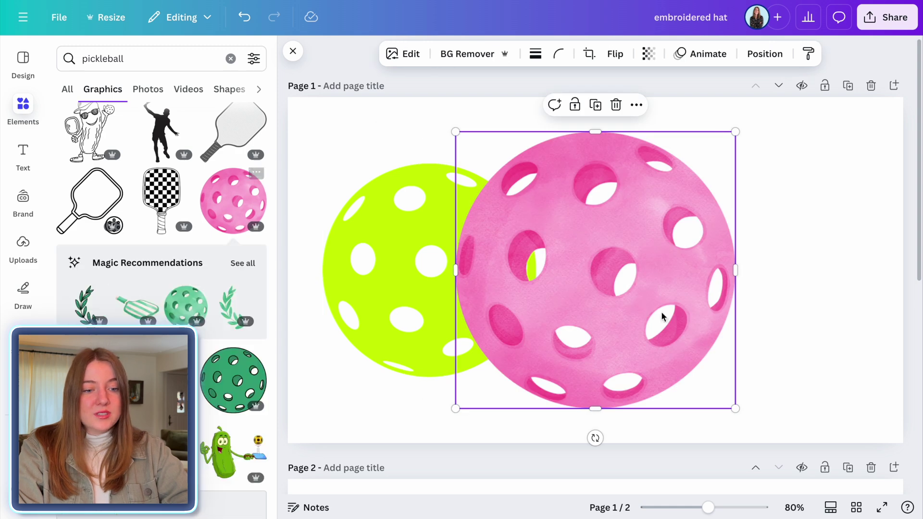
drag(598, 302, 709, 295)
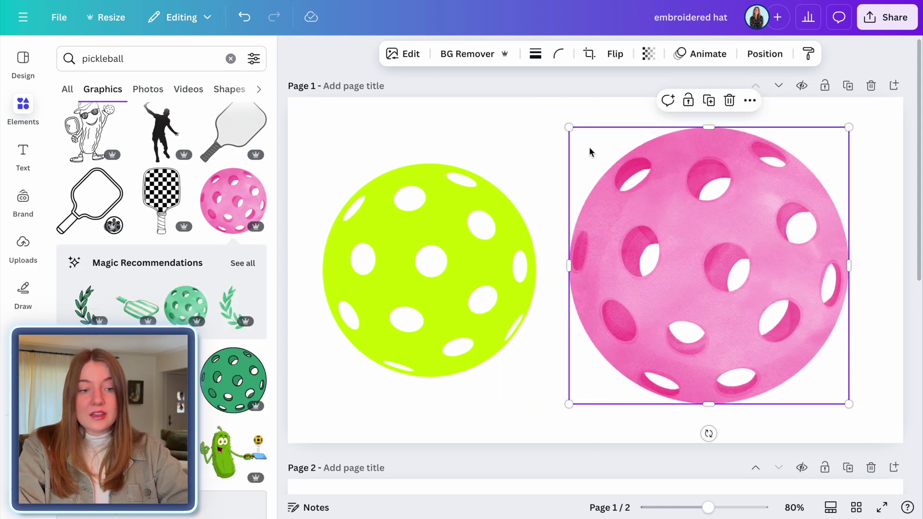
drag(571, 128, 613, 202)
drag(711, 259, 712, 255)
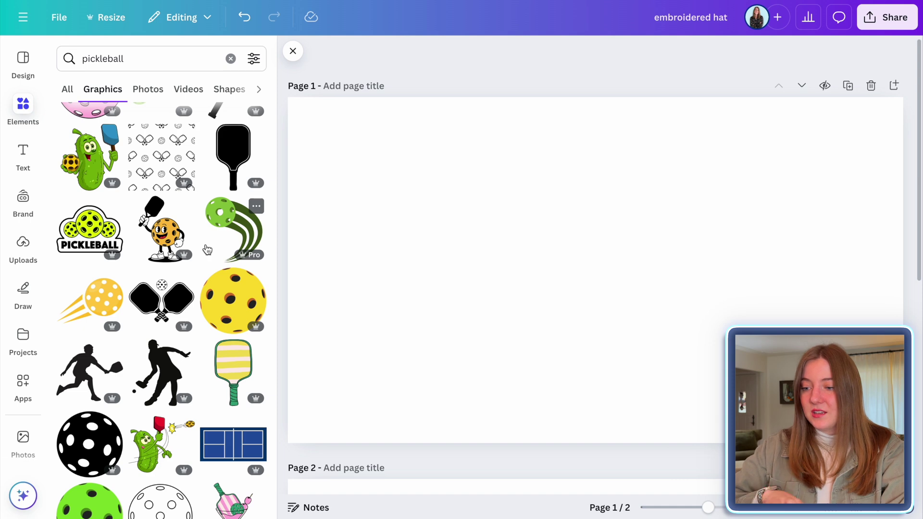
Add the yellow pickleball graphic with speed trails to page 1, enlarge it and tilt it clockwise across the page
click(91, 299)
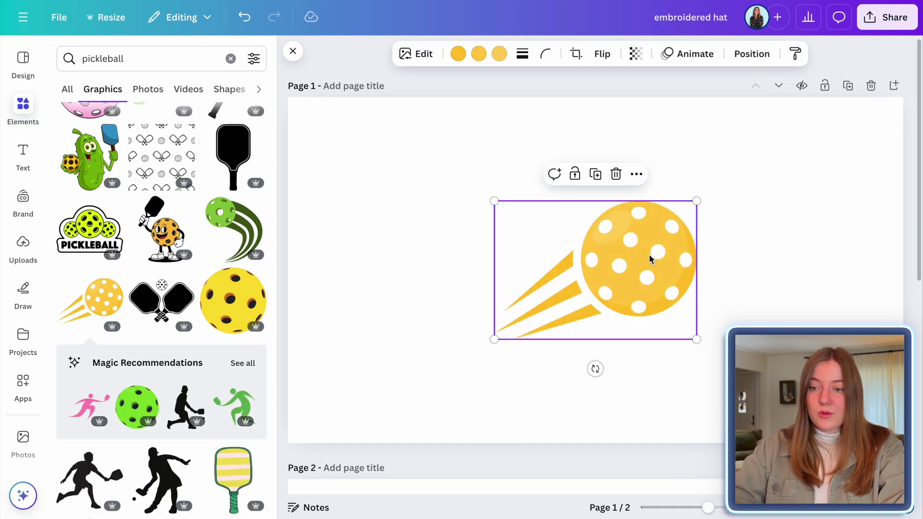
drag(495, 339, 352, 436)
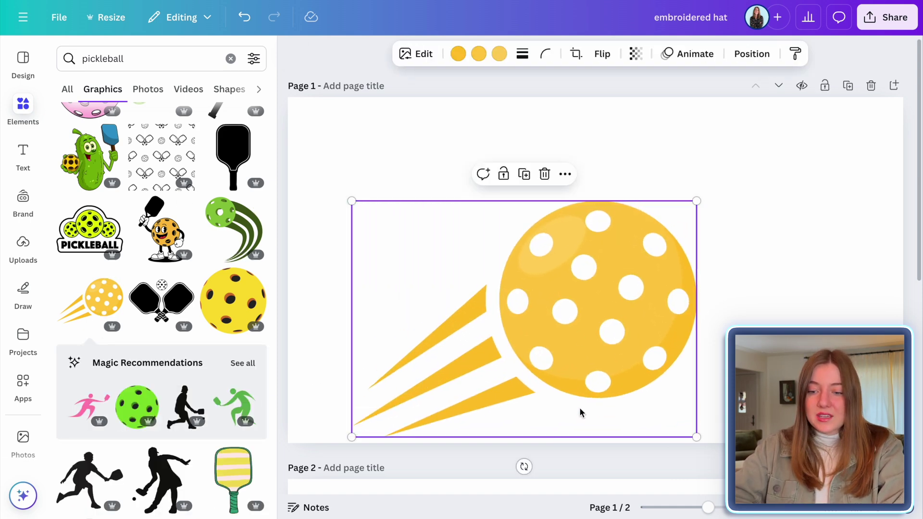
drag(524, 467, 486, 442)
drag(596, 340, 637, 298)
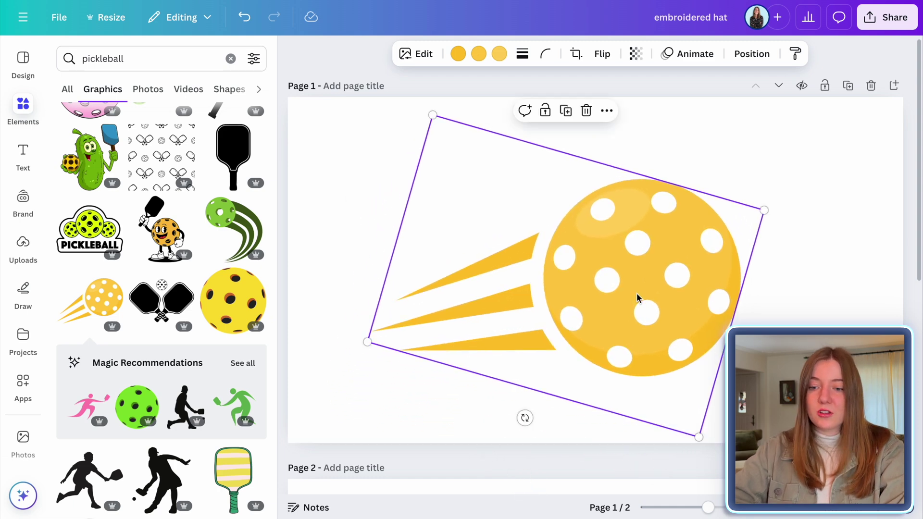
drag(367, 343, 312, 360)
drag(645, 318, 627, 337)
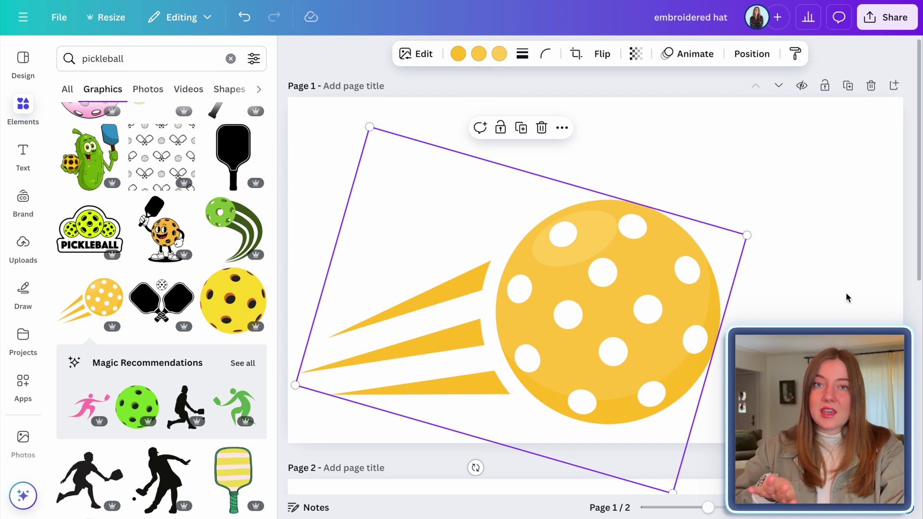
Recolour the graphic's speed trails and ball shading with the page 2 palette's yellow, #FFAD1F
scroll(847, 298, down, 8)
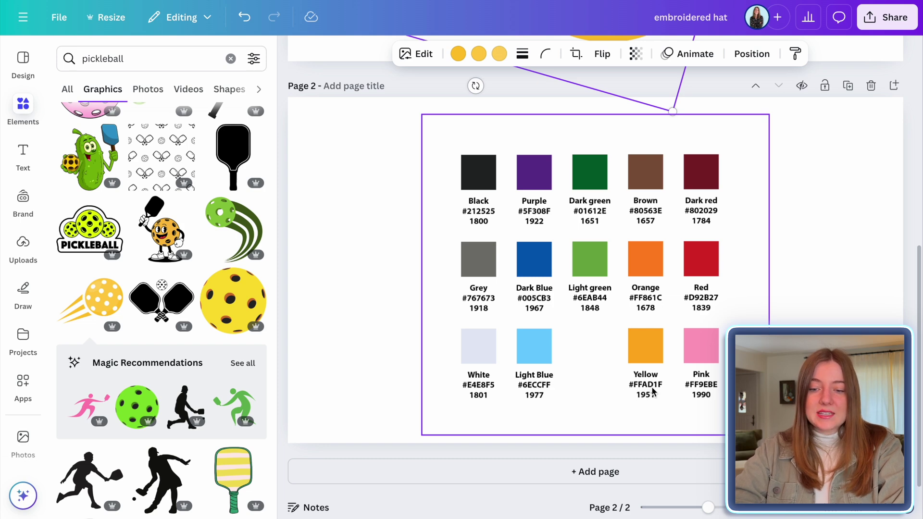
scroll(471, 105, up, 8)
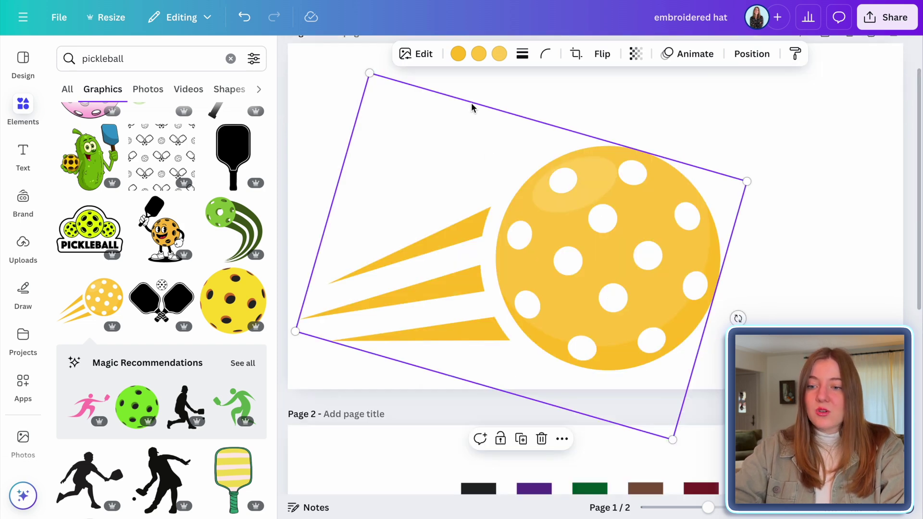
click(460, 58)
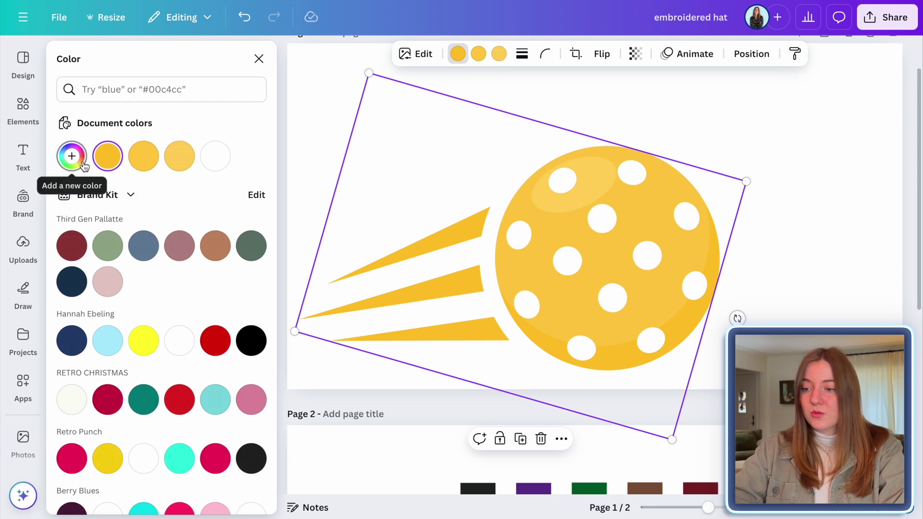
click(84, 166)
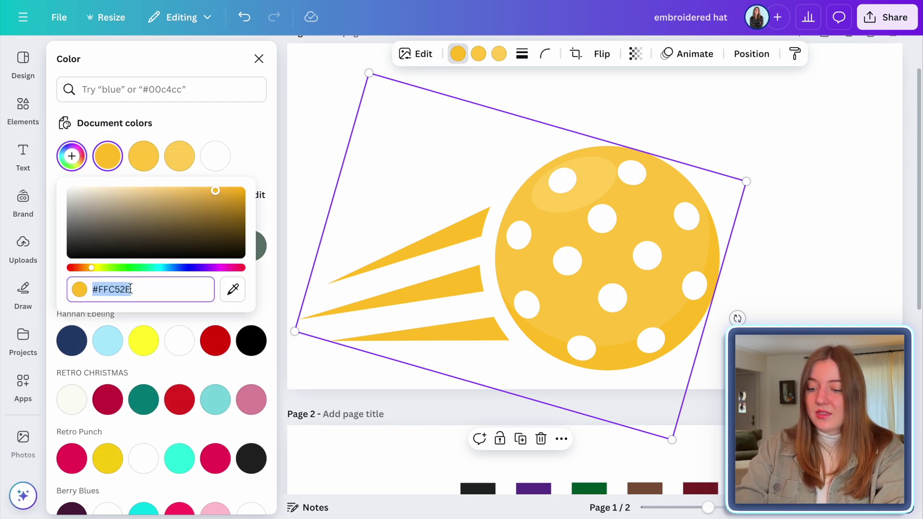
key(ctrl+v)
click(210, 112)
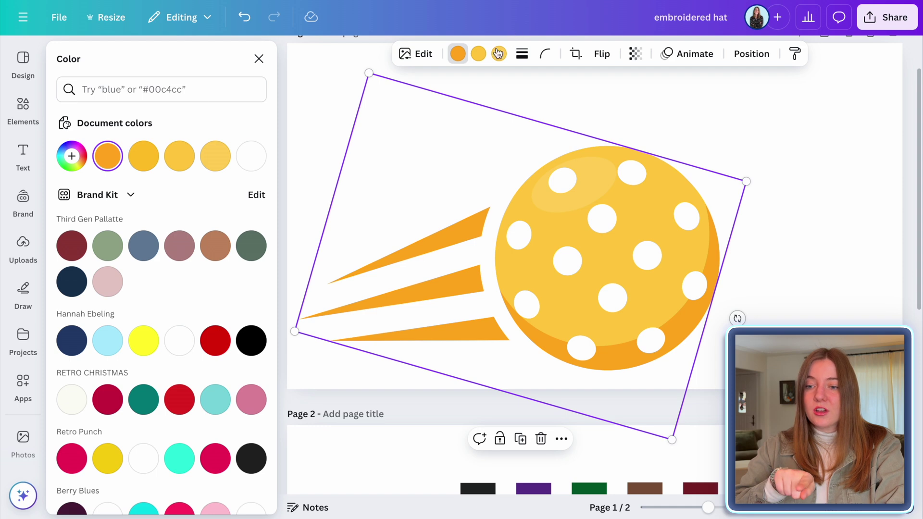
Apply the same palette yellow to the ball's body and highlight so the graphic uses a single colour
click(478, 54)
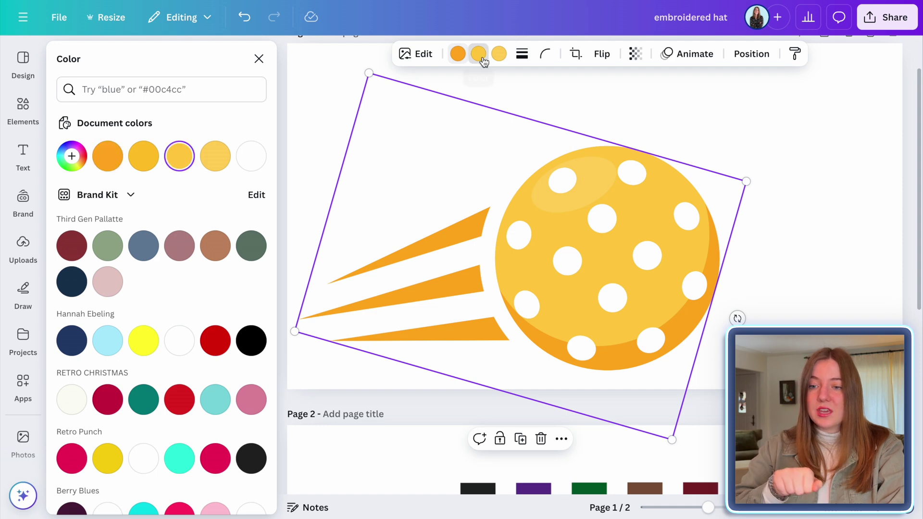
click(105, 159)
click(499, 54)
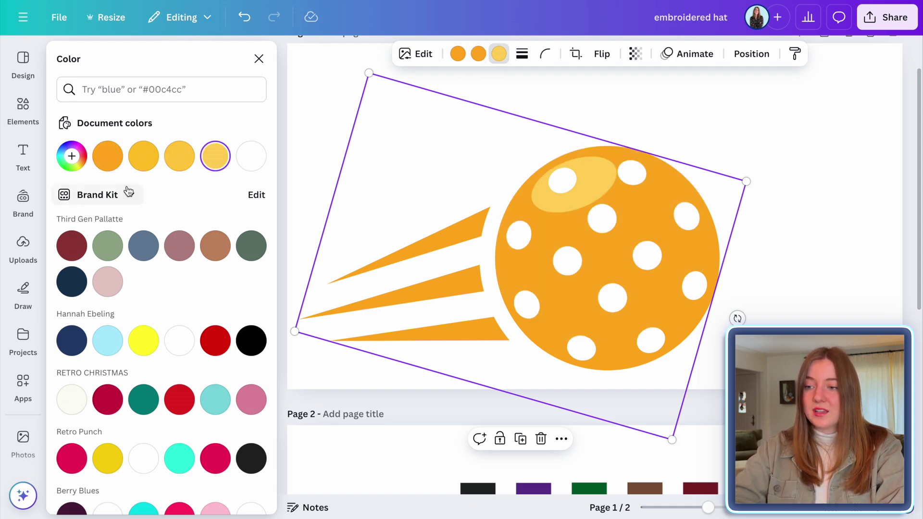
click(108, 155)
click(827, 285)
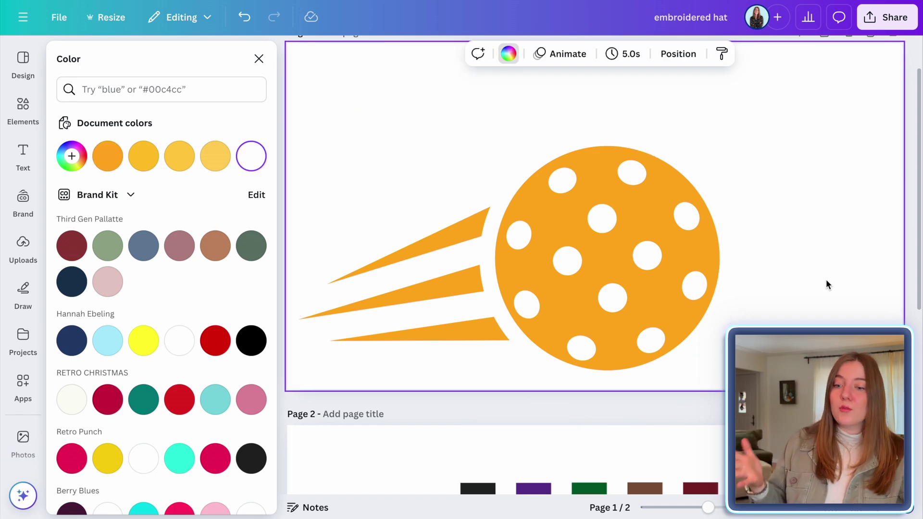
Shrink the ball graphic slightly and position it in the lower part of page 1, leaving room above
scroll(595, 305, up, 1)
click(595, 305)
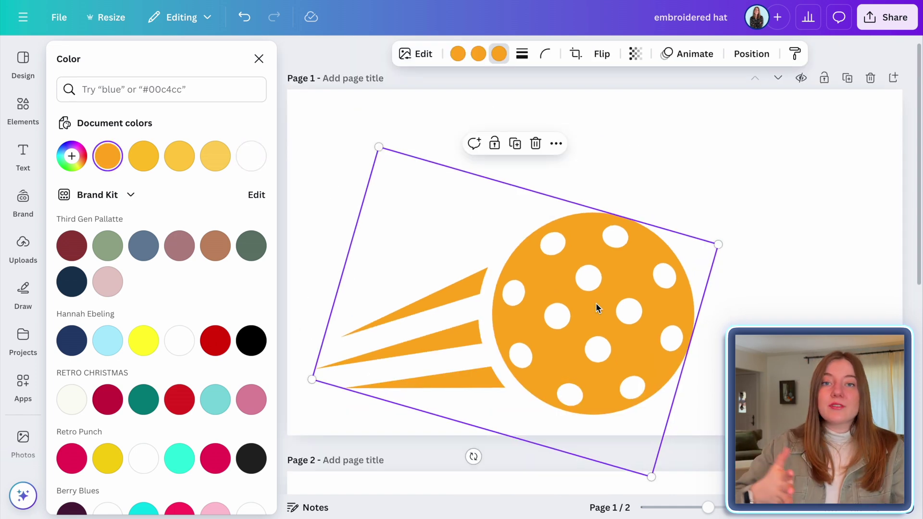
click(795, 186)
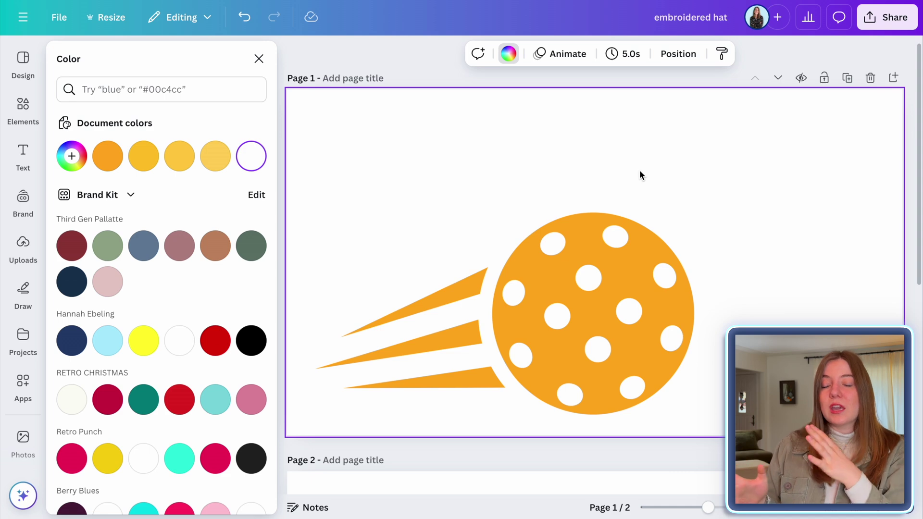
Add a heading reading PICKLEBALL, enlarge it to about size 118 and centre it above the ball
click(23, 154)
click(233, 262)
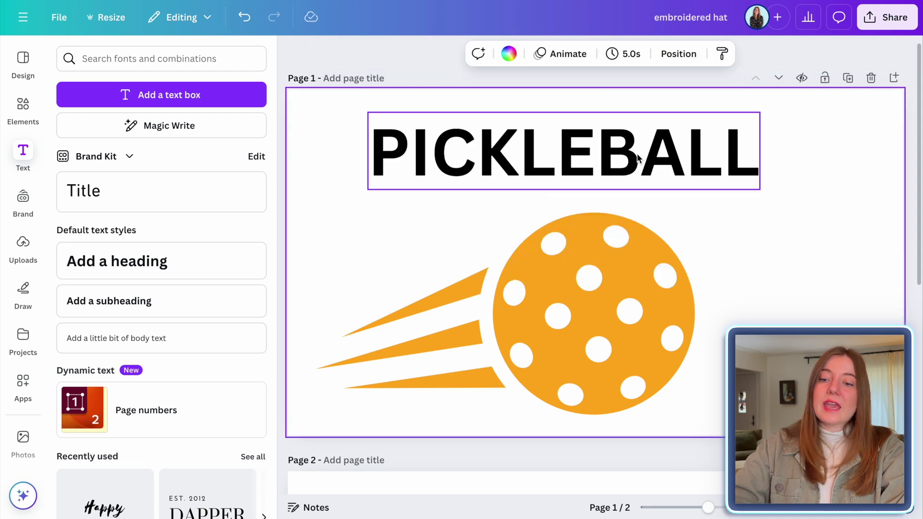
drag(638, 154, 672, 165)
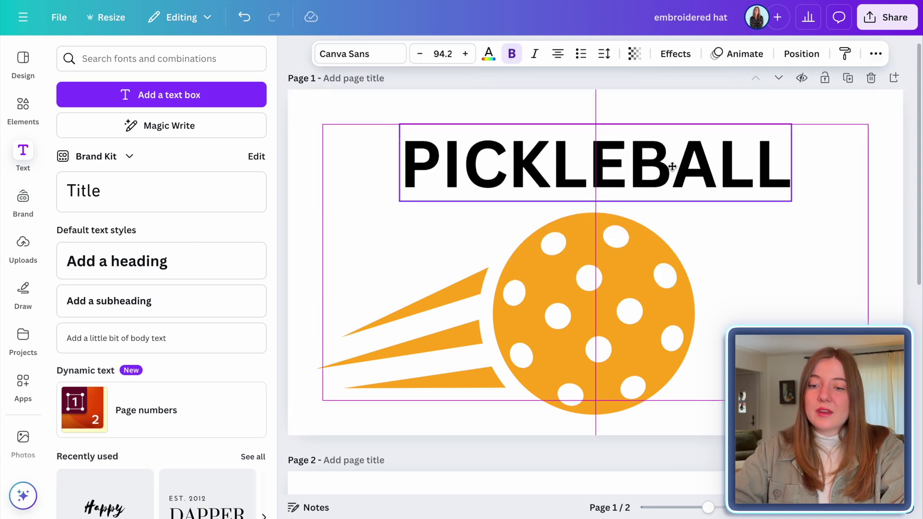
drag(400, 200, 308, 216)
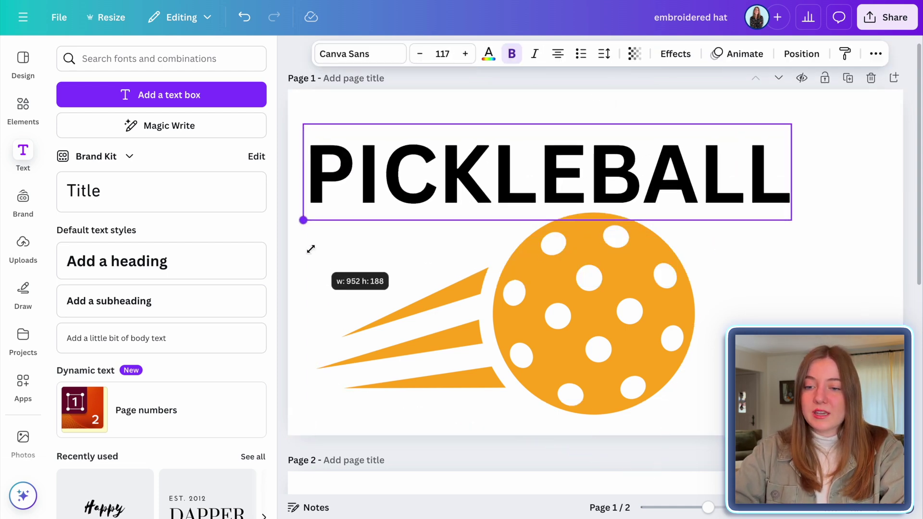
drag(459, 186, 506, 171)
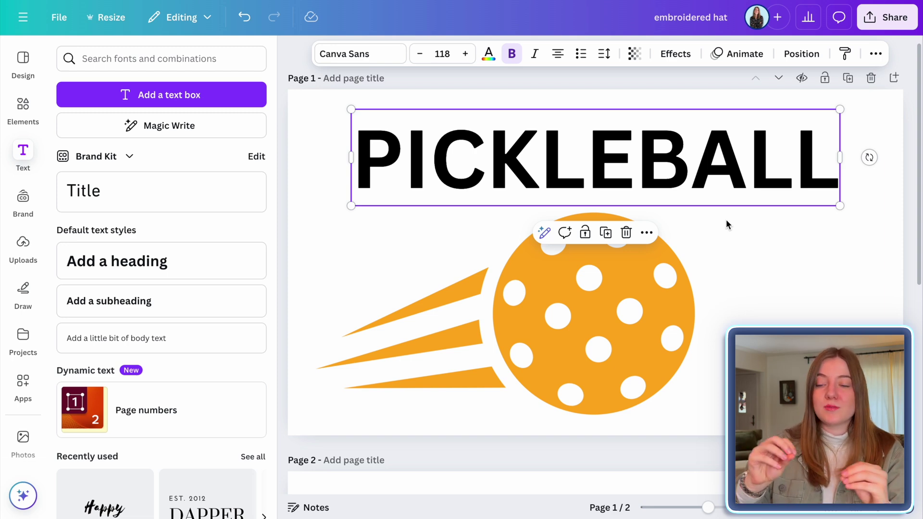
Search the fonts for BOLD SERIF and set the PICKLEBALL heading in Chunk Five
click(356, 57)
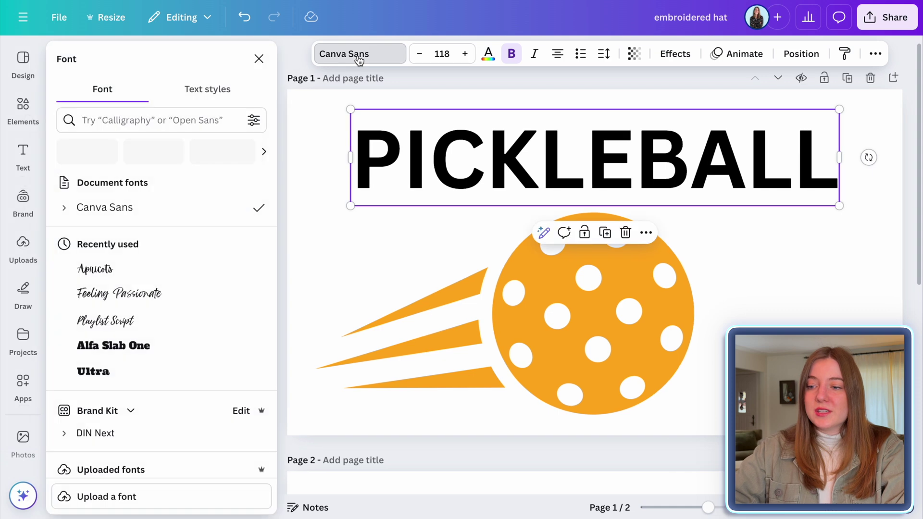
click(144, 120)
text(BOLD )
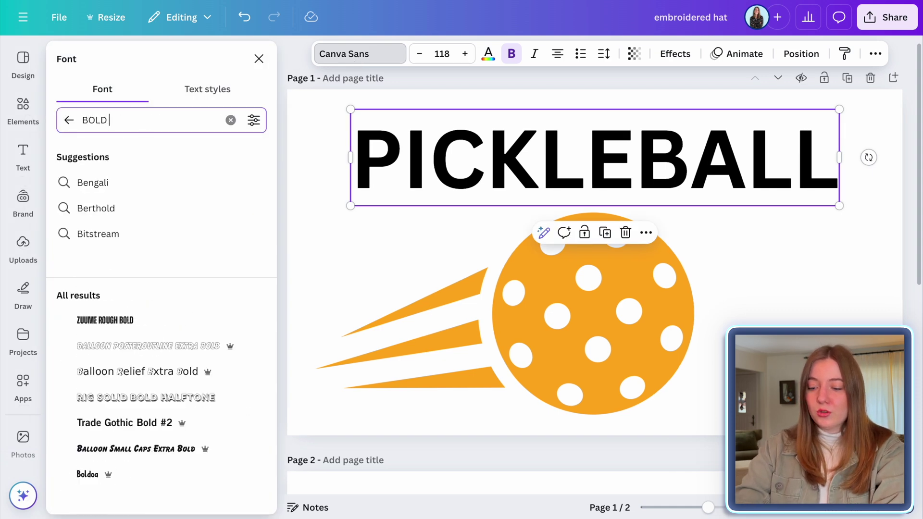
text(SERIF)
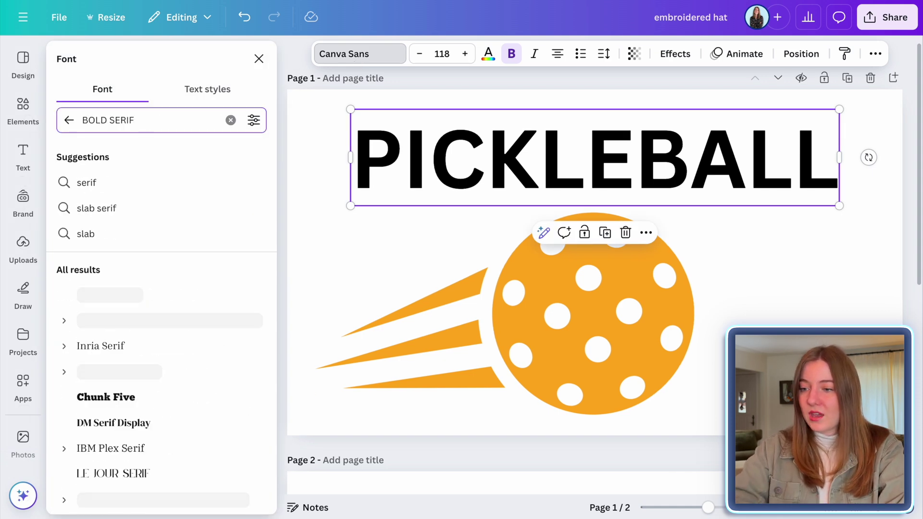
scroll(255, 179, down, 2)
click(162, 335)
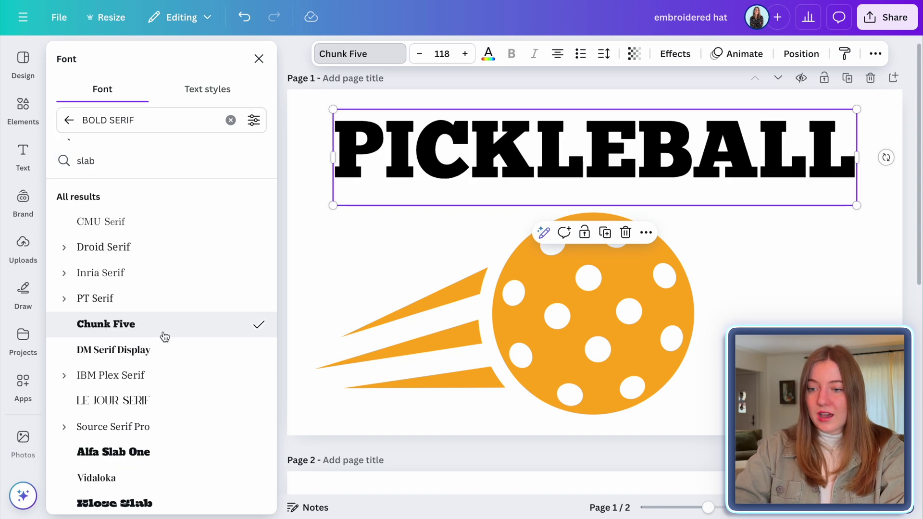
Change the PICKLEBALL heading's font to Alfa Slab One and enlarge the text to size 121
scroll(163, 336, down, 2)
click(157, 379)
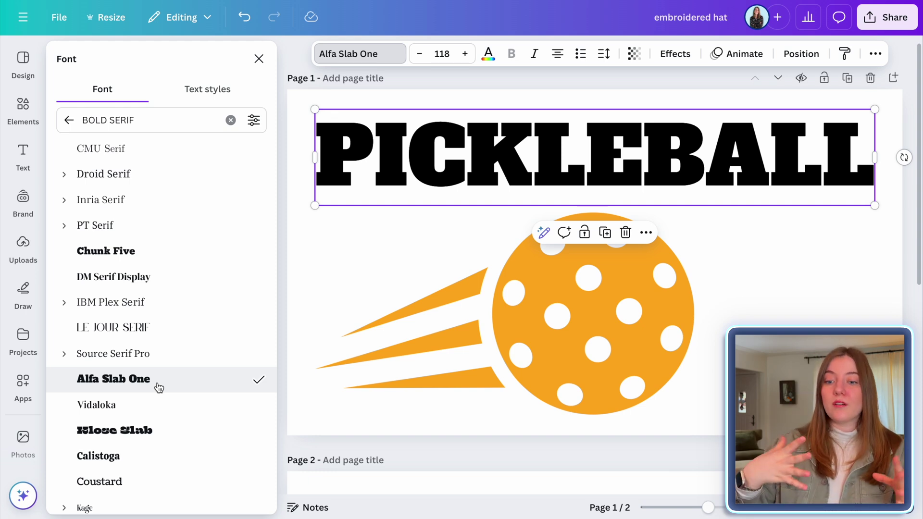
scroll(159, 388, down, 5)
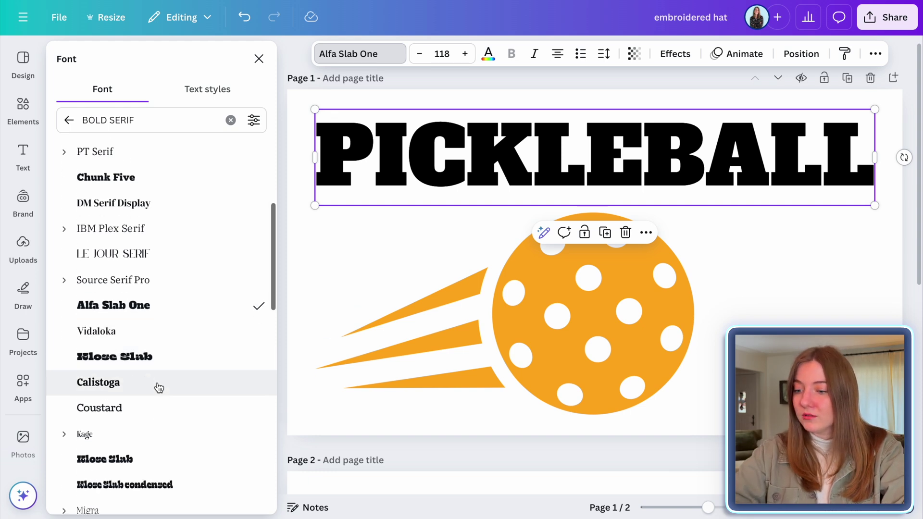
drag(315, 205, 298, 209)
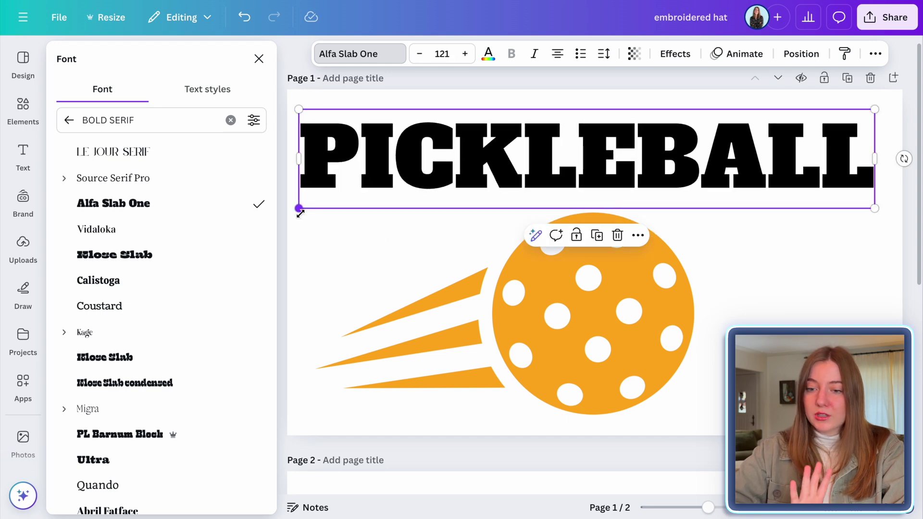
Search the fonts for BOLD and try Zuume Rough Bold on the PICKLEBALL heading
scroll(167, 336, down, 2)
double_click(123, 120)
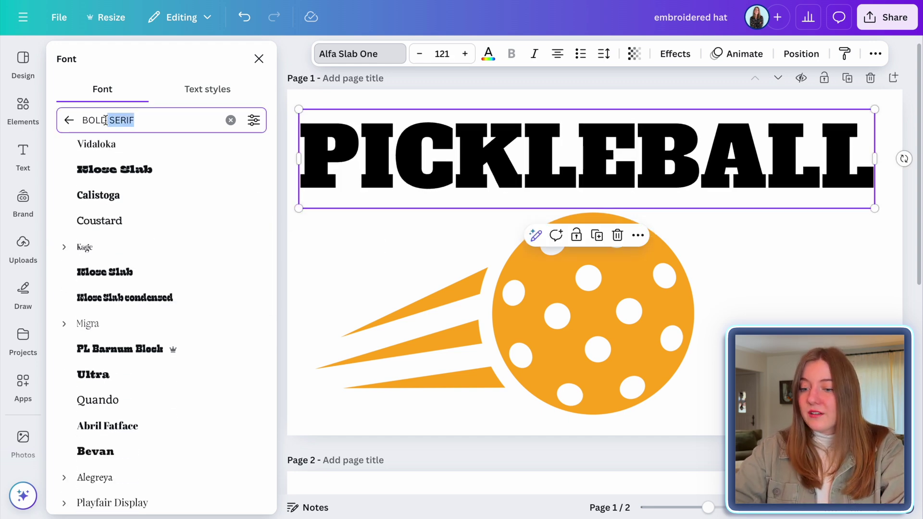
key(BackSpace)
key(BackSpace)
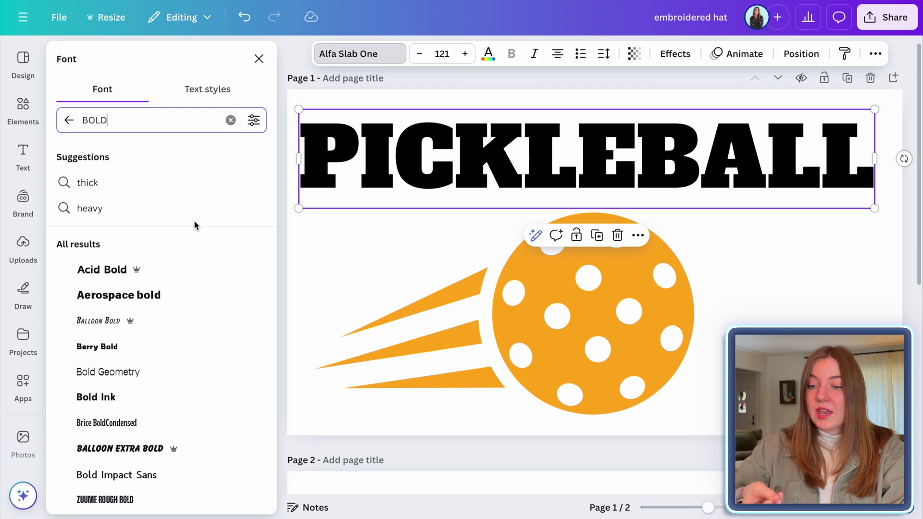
scroll(211, 363, down, 2)
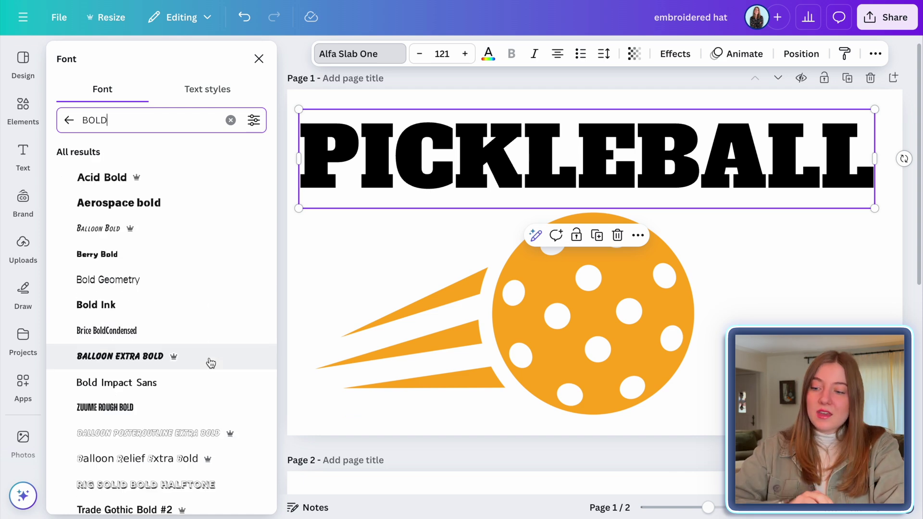
click(107, 415)
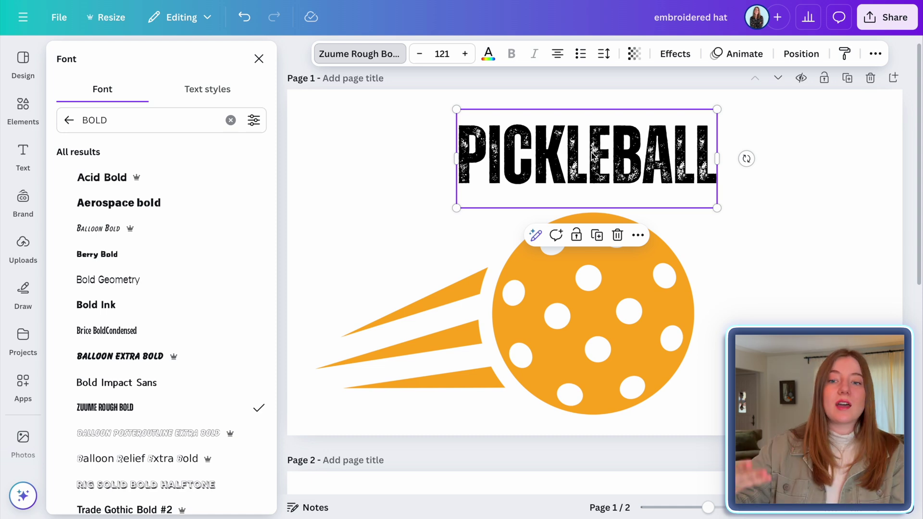
key(ctrl+z)
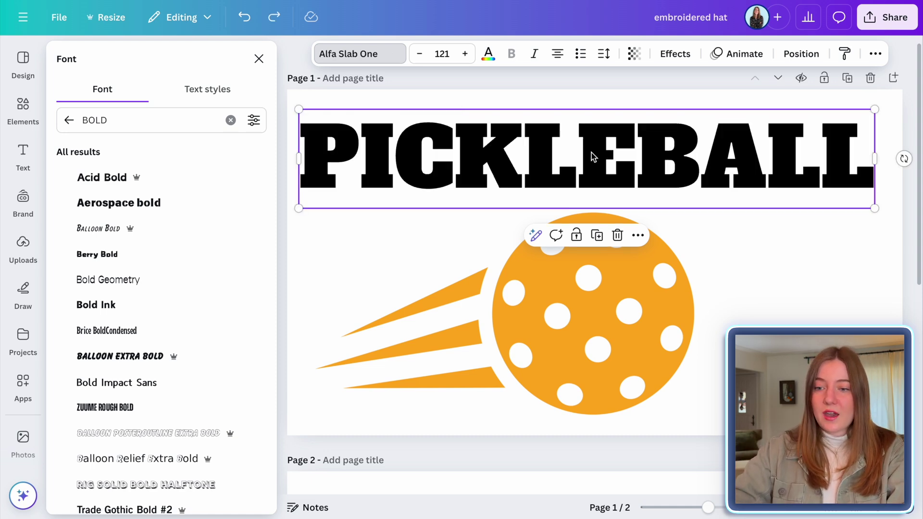
Apply the Curve shape effect to the PICKLEBALL heading and set its curve to 33
click(643, 156)
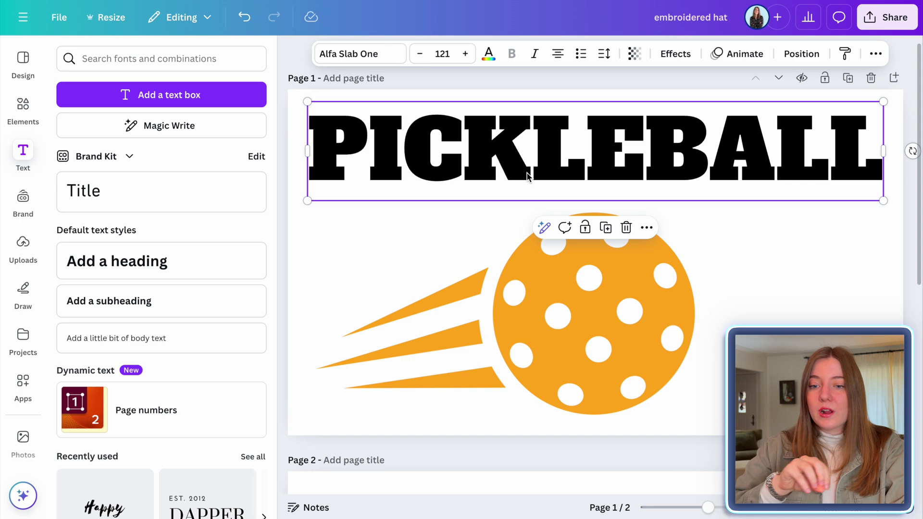
click(674, 56)
scroll(230, 385, down, 2)
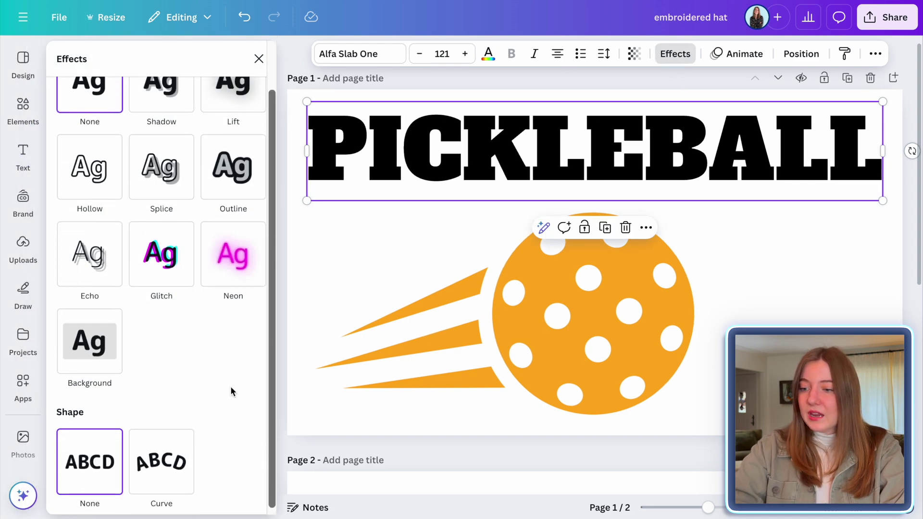
click(168, 458)
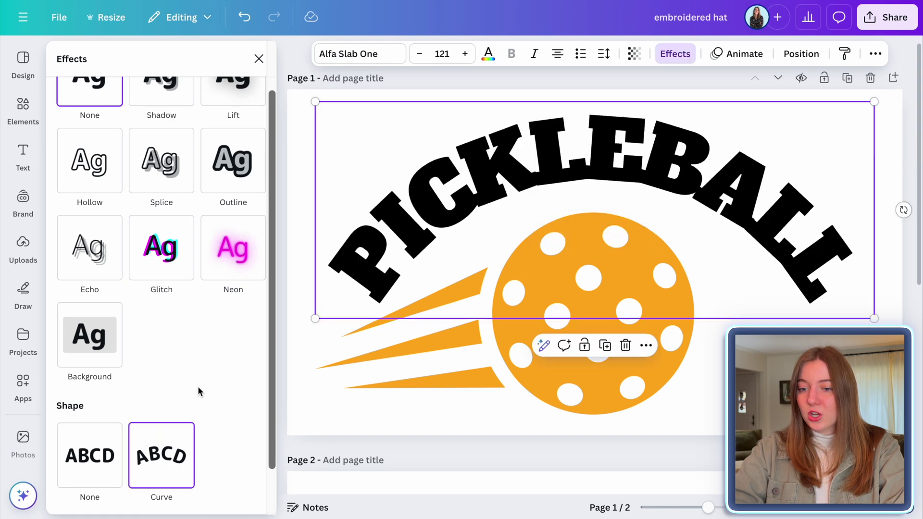
drag(152, 486, 140, 486)
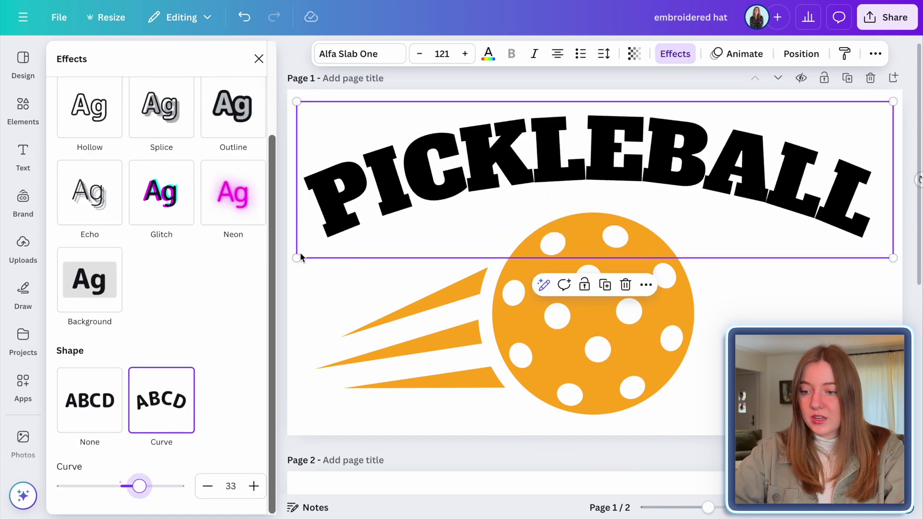
Enlarge the curved PICKLEBALL heading to size 128 and move it up so it spans the top of page 1
drag(296, 258, 287, 260)
drag(893, 260, 915, 271)
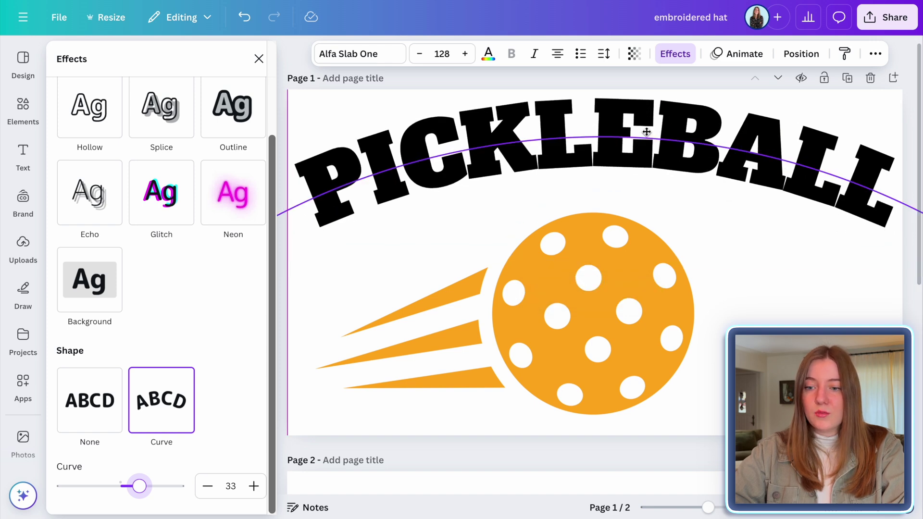
click(795, 313)
Resize and rotate the ball graphic so its speed streaks run roughly level, and centre the ball directly beneath the curved heading
click(568, 295)
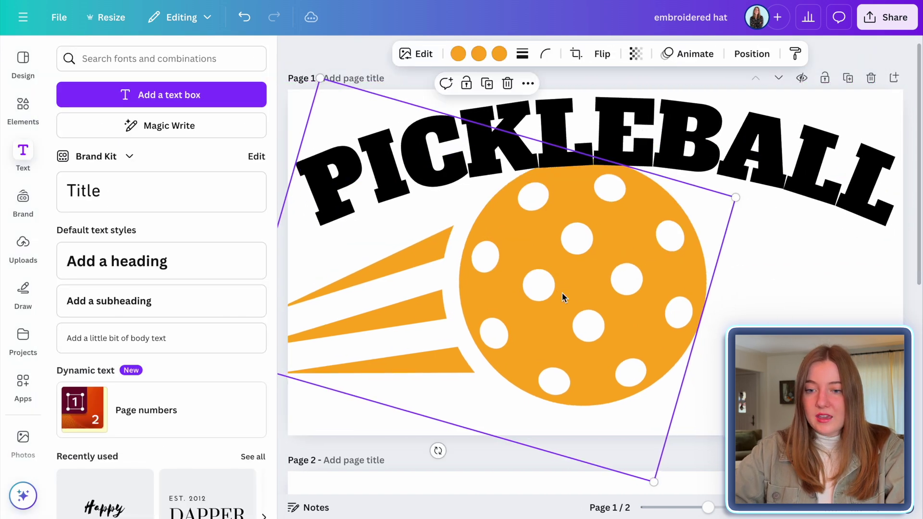
click(752, 53)
drag(596, 331, 598, 334)
drag(463, 430, 444, 419)
drag(624, 316, 622, 292)
key(Escape)
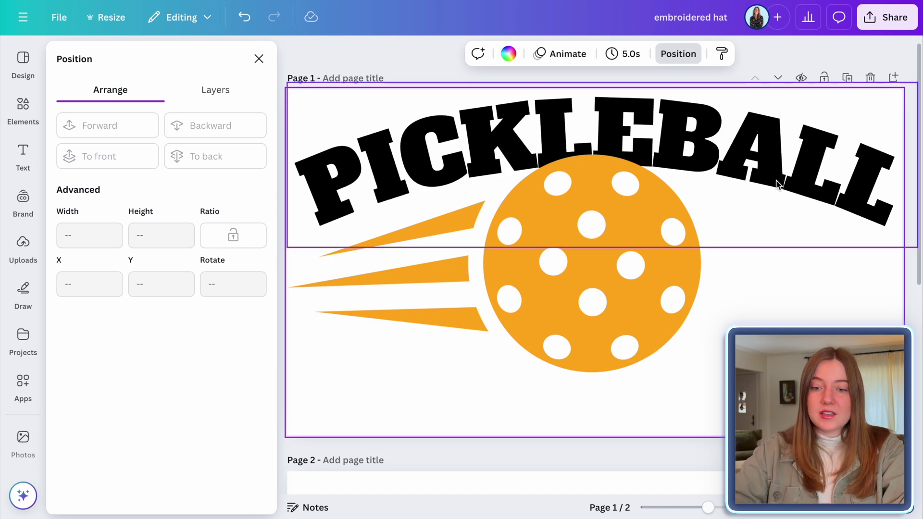
Duplicate the PICKLEBALL heading, shrink the copy to size 69 and place it under the heading's right half, rotated 13°
click(649, 191)
key(ctrl+d)
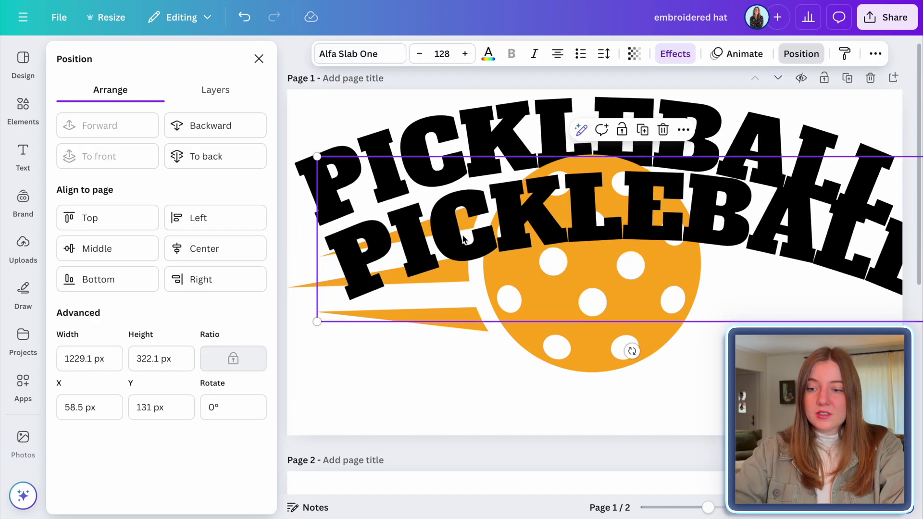
drag(316, 160, 601, 262)
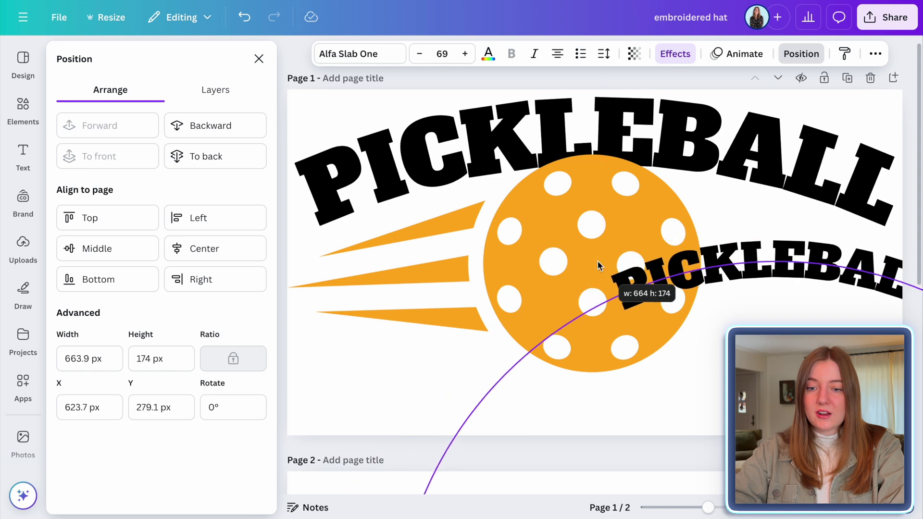
drag(784, 269, 755, 224)
Replace the duplicate's text with DAD and fit it large beneath the BALL part of the heading
double_click(768, 242)
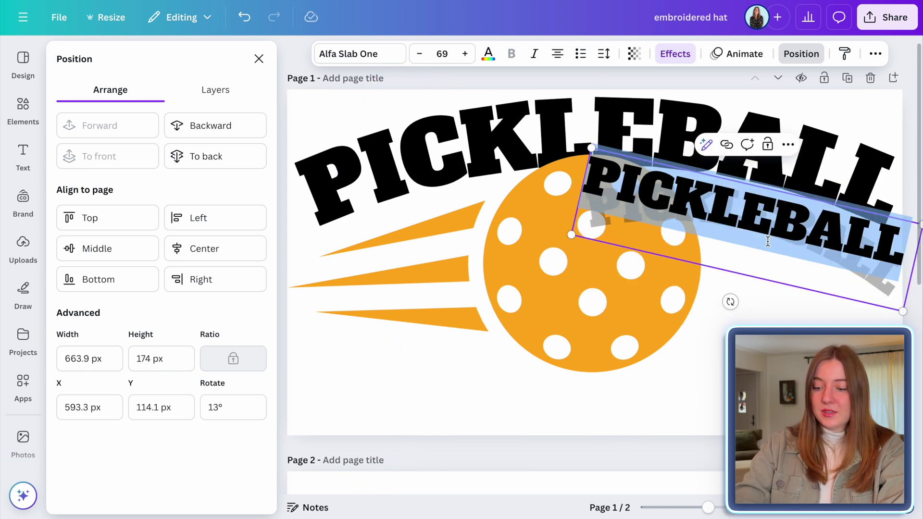
text(DAD)
key(Escape)
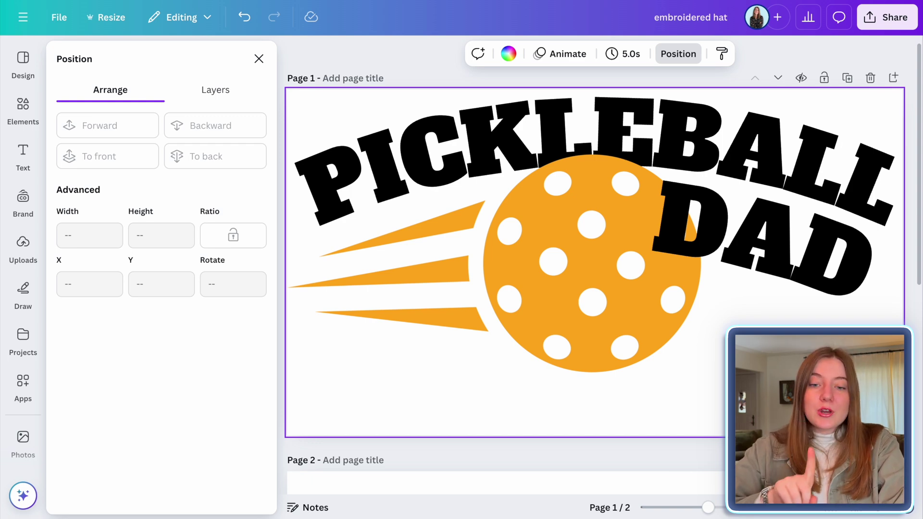
Set up a PNG download of only page 1 with a transparent background
click(894, 18)
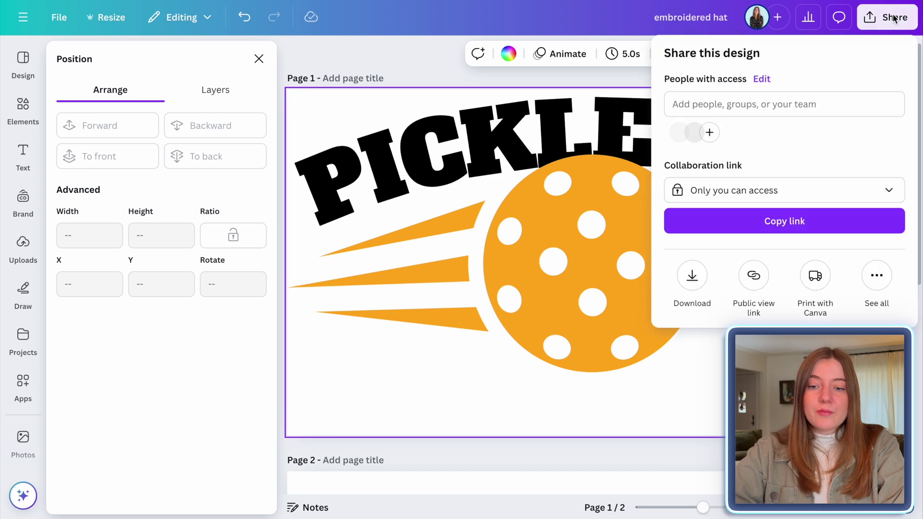
click(698, 281)
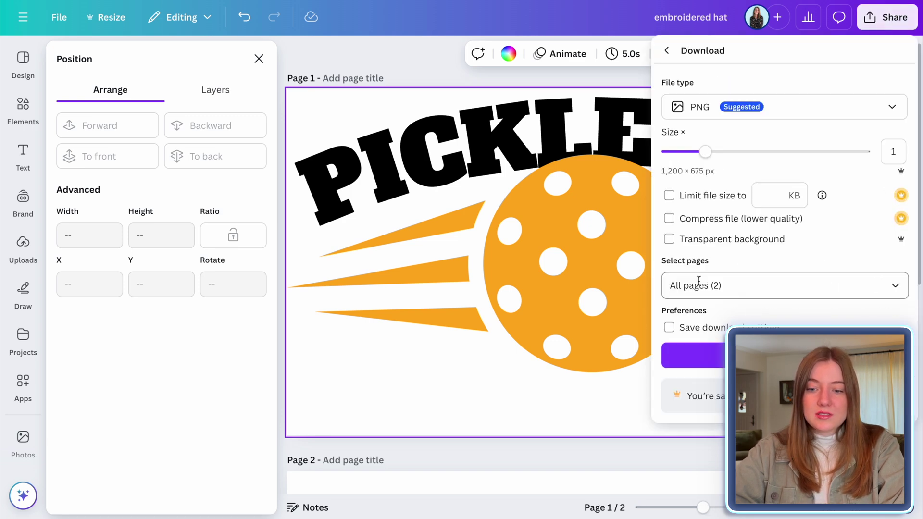
click(895, 285)
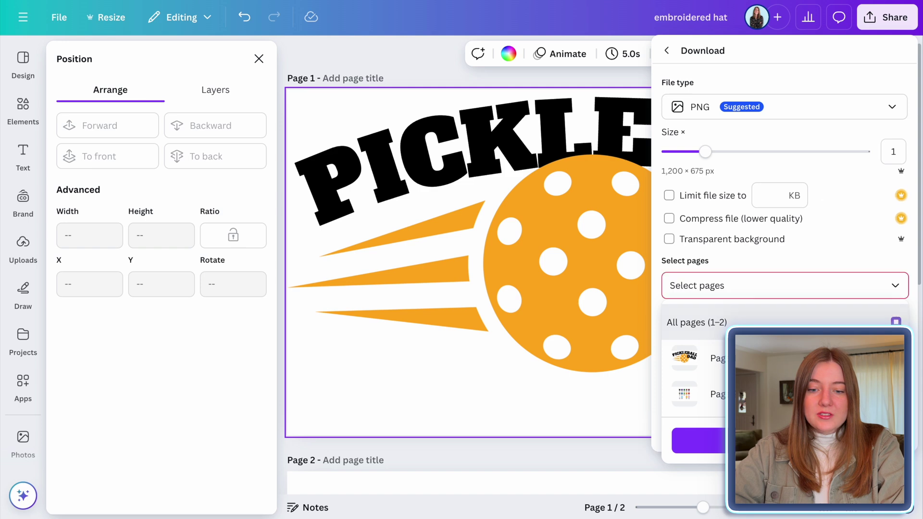
click(692, 358)
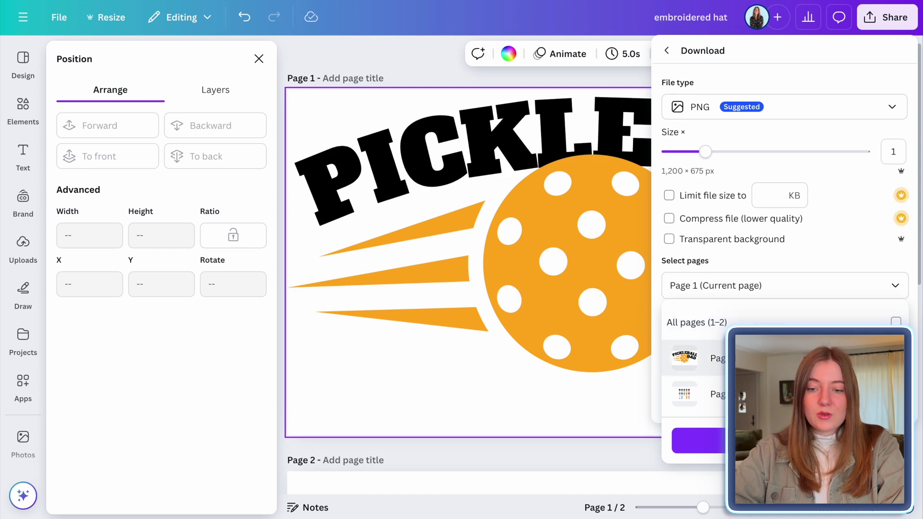
click(669, 240)
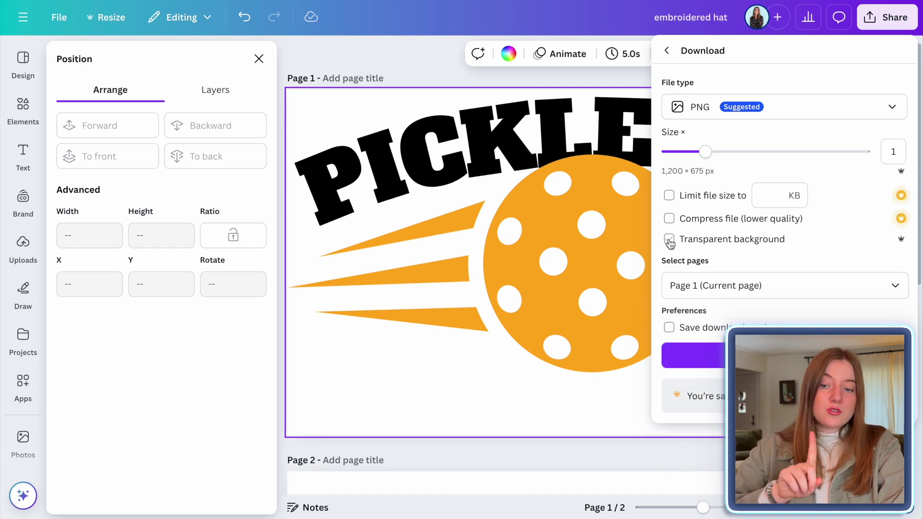
click(668, 240)
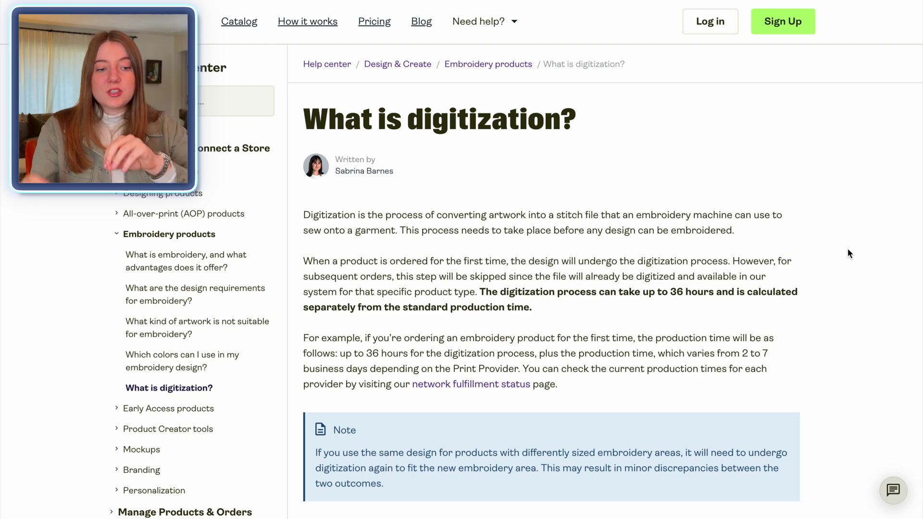
Read Printify's help article on what digitization is, including its timing and the sample-order advice
scroll(848, 251, down, 1)
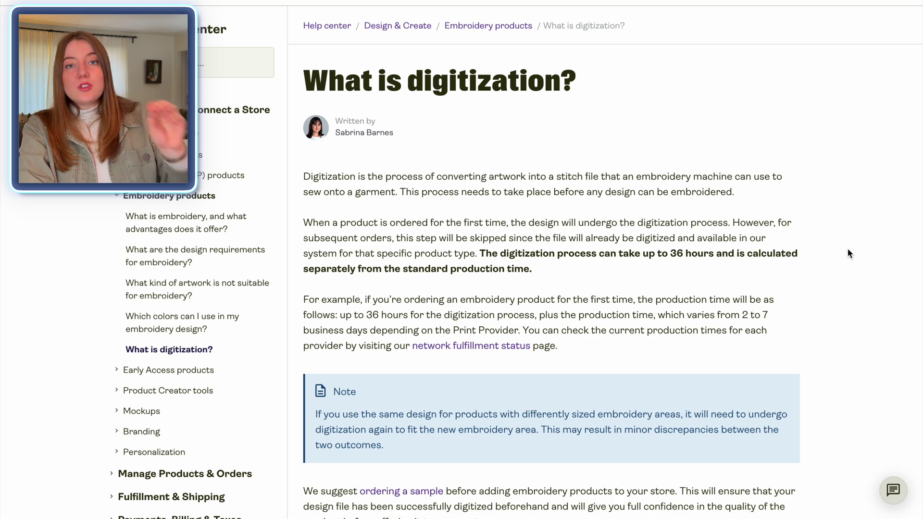
scroll(848, 250, down, 1)
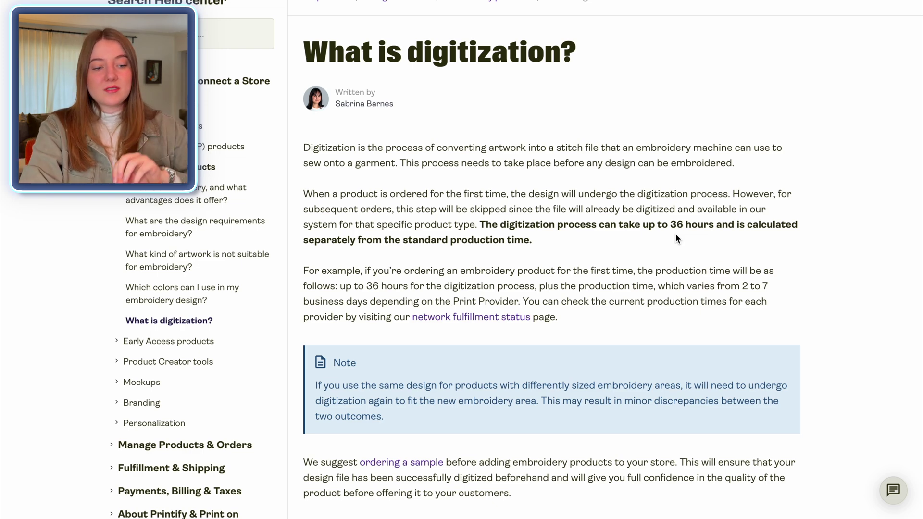
scroll(809, 269, down, 5)
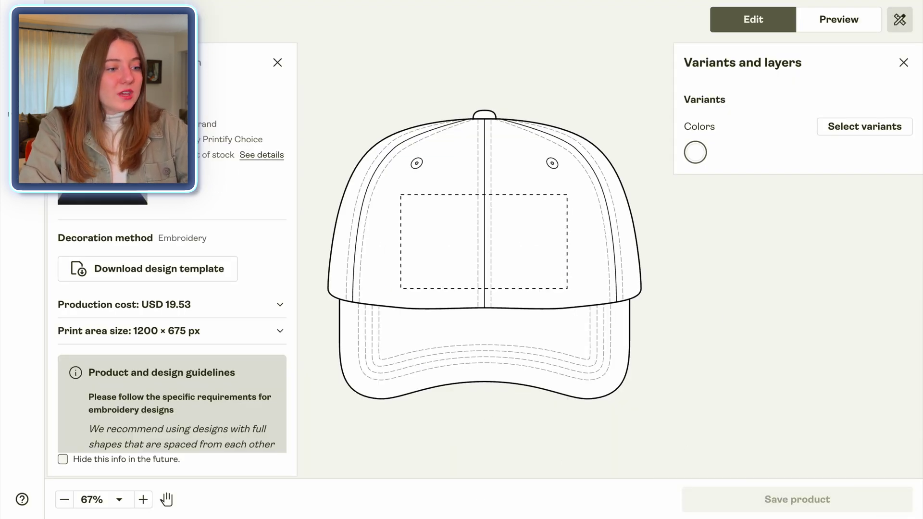
In the Printify product editor, add embroidered hat.png to the cap's front embroidery area and preview the mockup
click(22, 63)
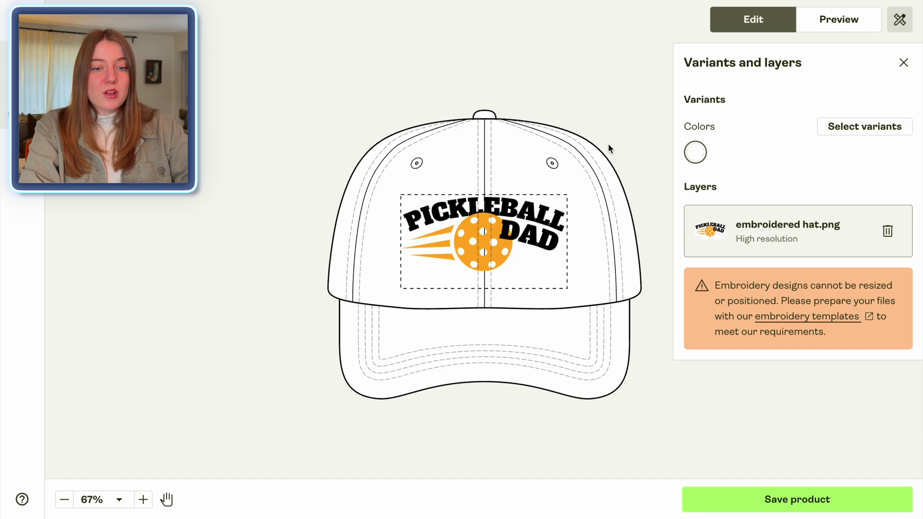
click(844, 22)
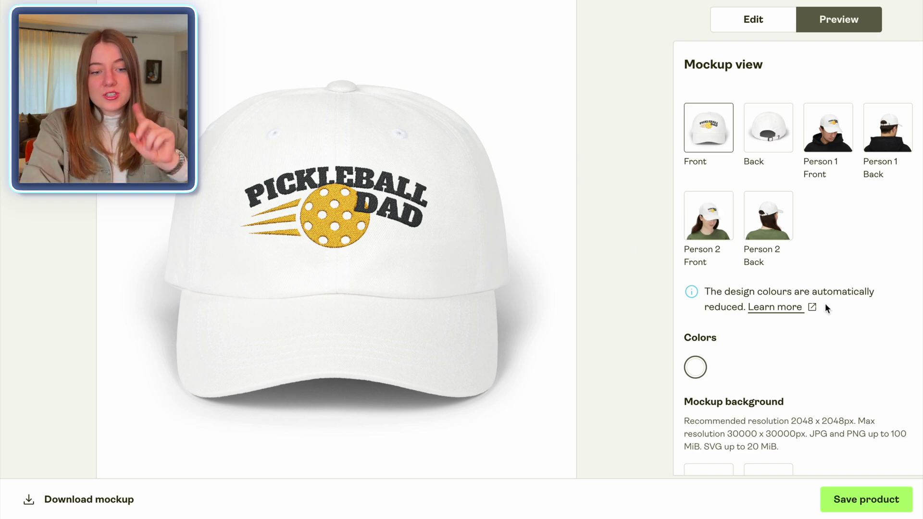
Save the cap product and save a mockup selection containing the front view and the front view on the person in the black hoodie
click(871, 500)
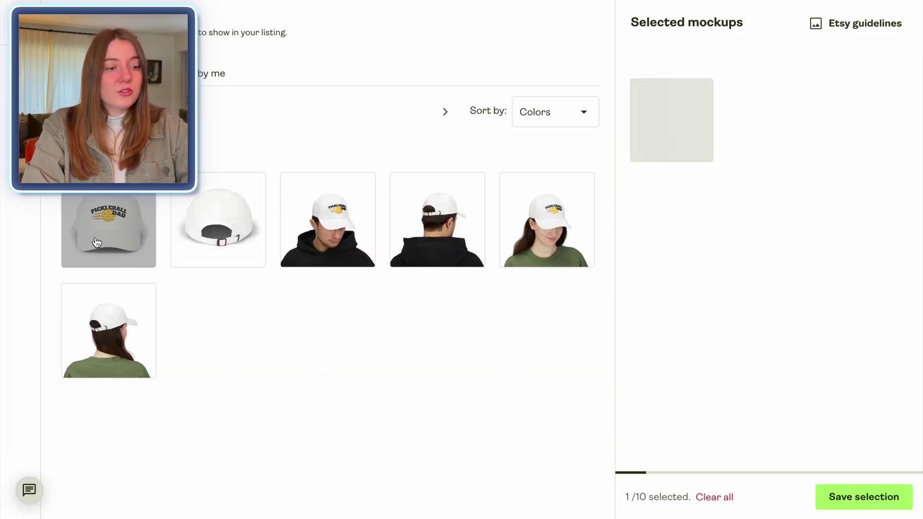
click(350, 240)
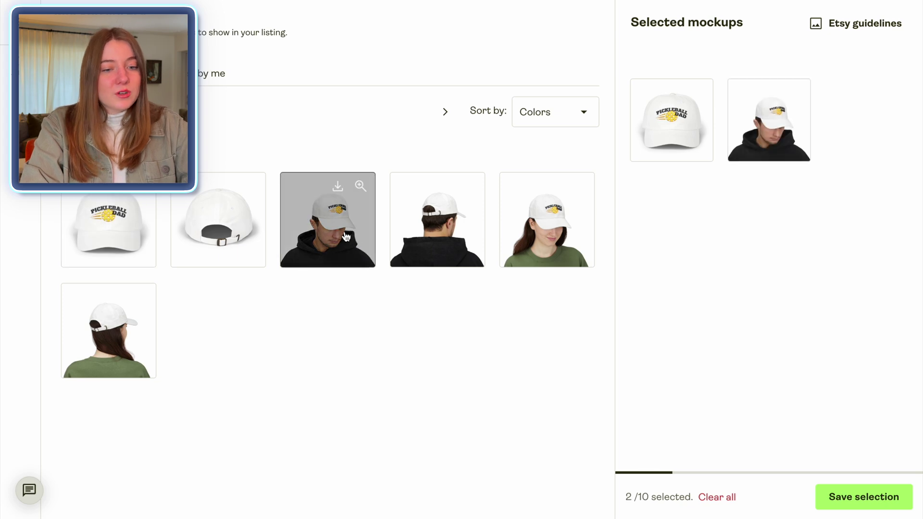
click(873, 502)
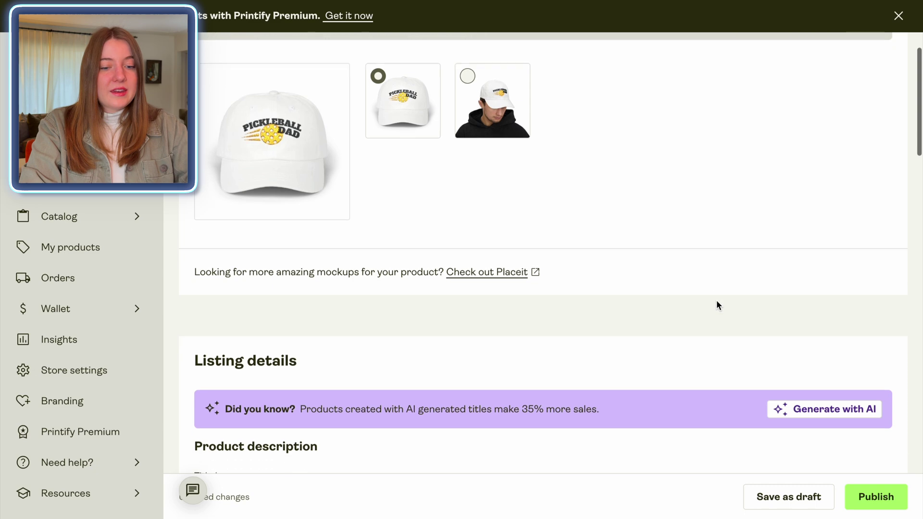
Generate AI listing details from "funny pickleball dad embroidered baseball cap for fathers. Great gift for christmas, birthday for grandpa, dada, daddy. Pickleball player" and apply them
scroll(716, 300, down, 3)
scroll(717, 306, down, 2)
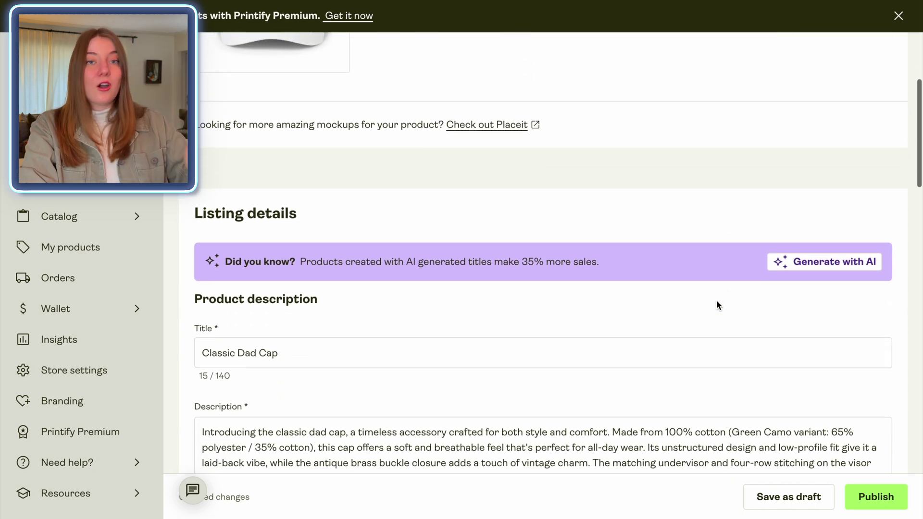
scroll(717, 302, down, 1)
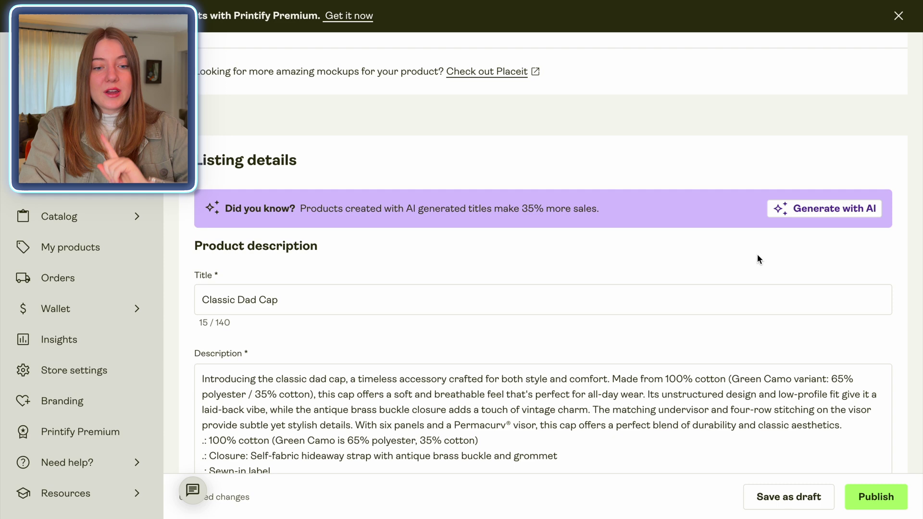
click(823, 218)
click(579, 166)
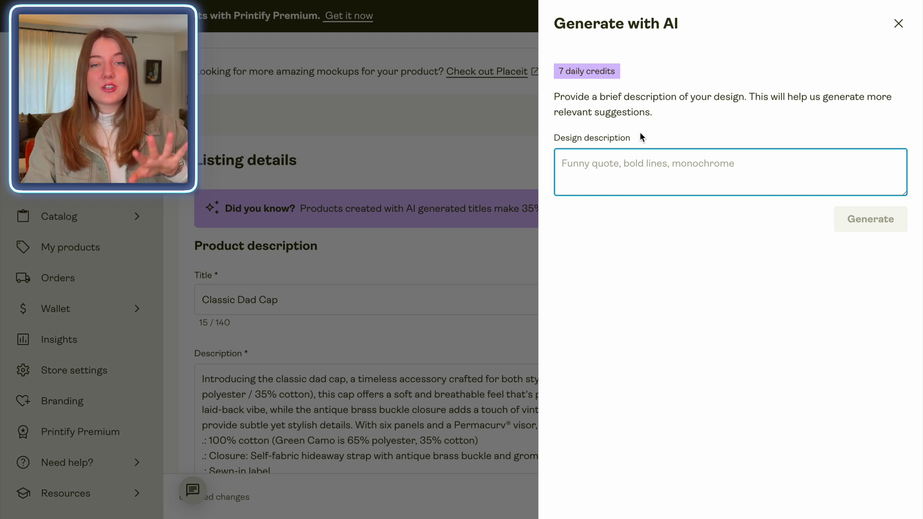
text(FUNNY)
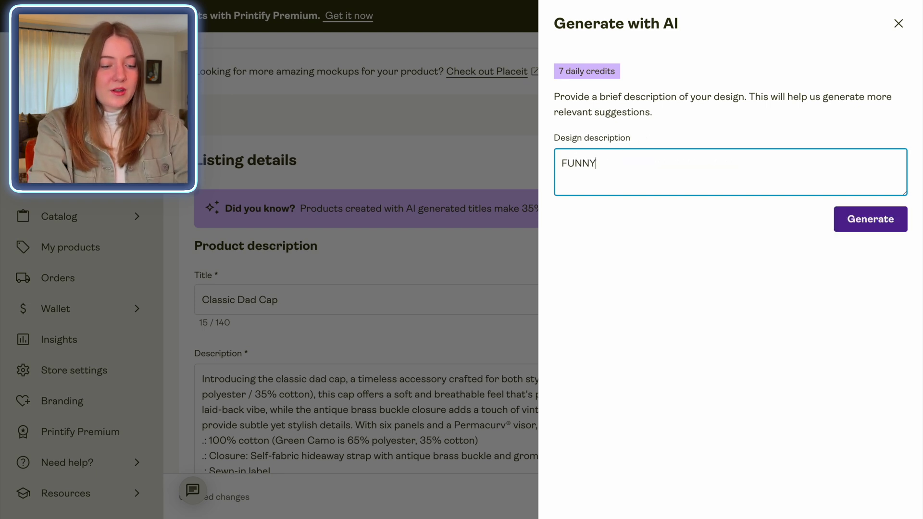
text( PICKLEBALL DAD)
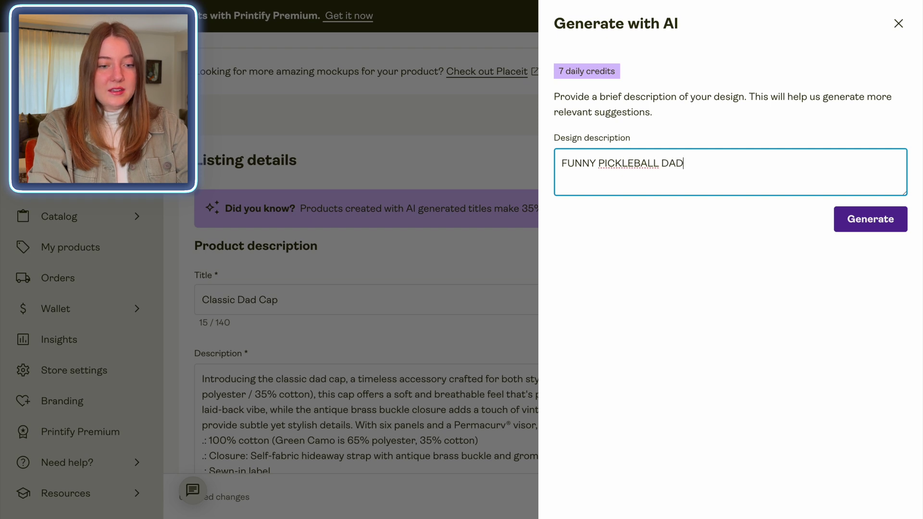
key(ctrl+a)
text(funny pickleball dad embroidered baseball cap for fathers. Great gift for christmas, birthday for grandpa, dada, daddy. Pickleball player)
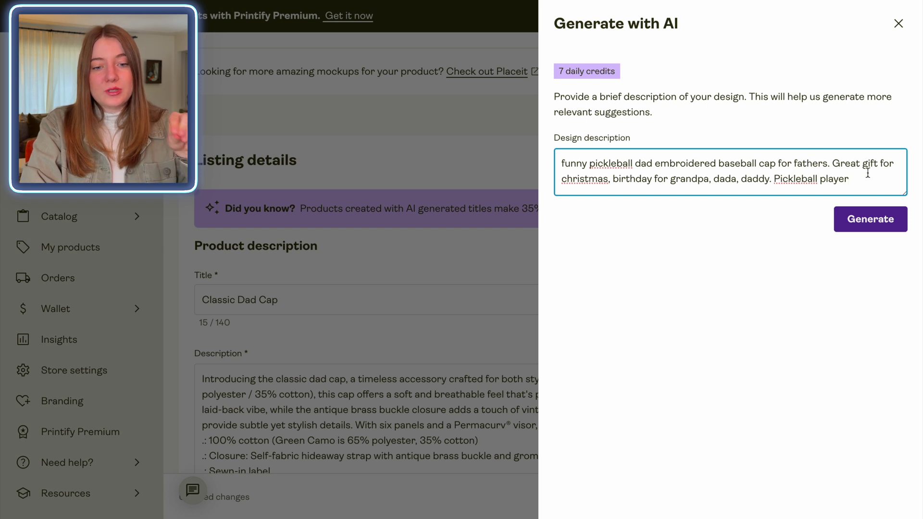
click(874, 229)
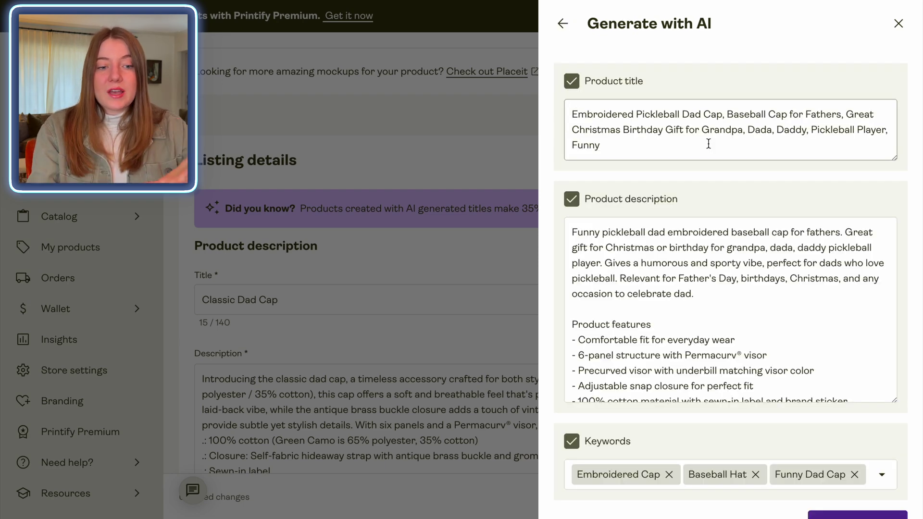
scroll(709, 143, down, 1)
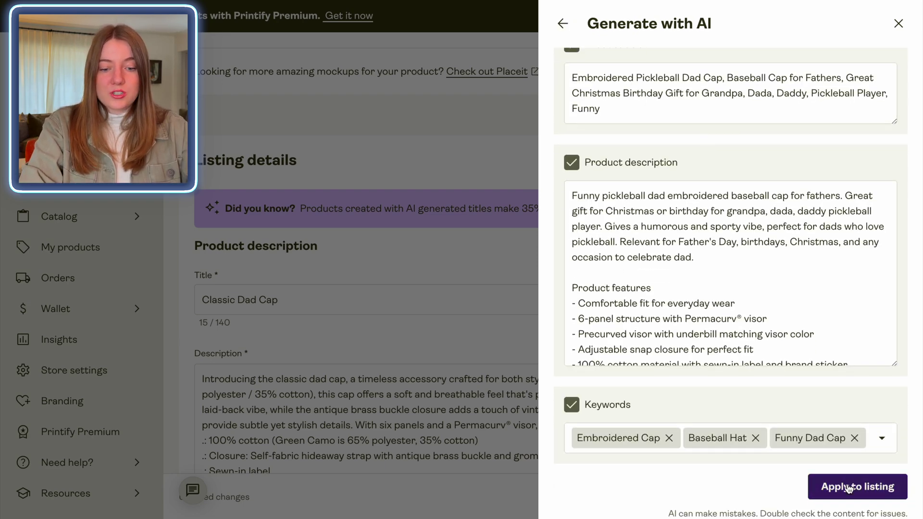
click(871, 492)
In the listing title, replace the word "Great" before "Christmas Birthday Gift" with "Best"
scroll(577, 298, down, 1)
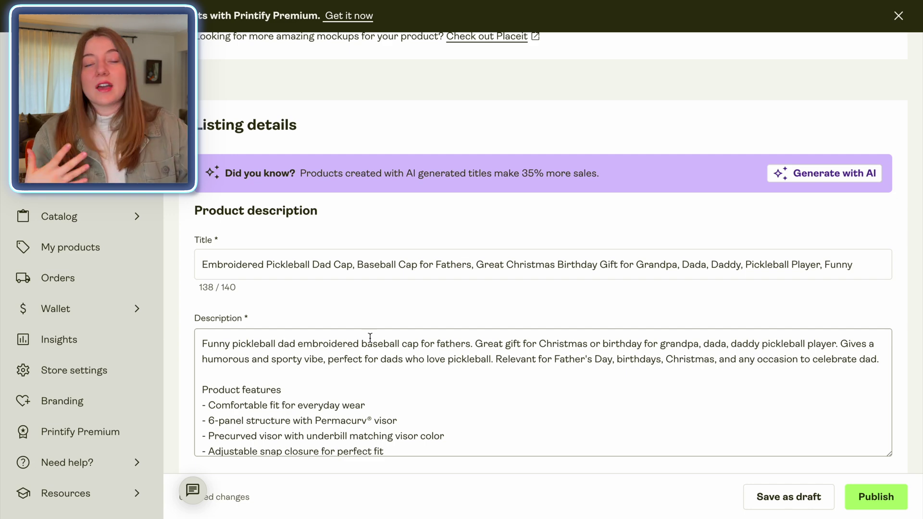
scroll(369, 337, down, 1)
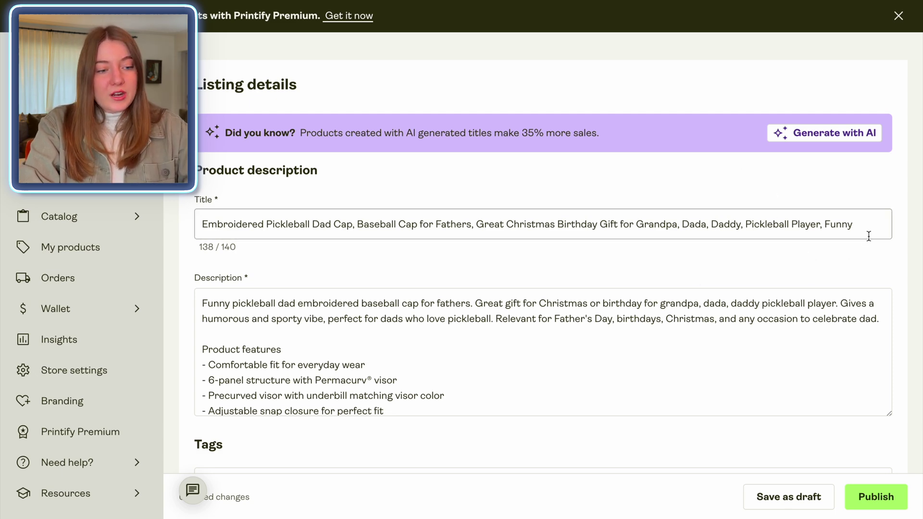
drag(503, 224, 476, 222)
text(Best)
click(527, 269)
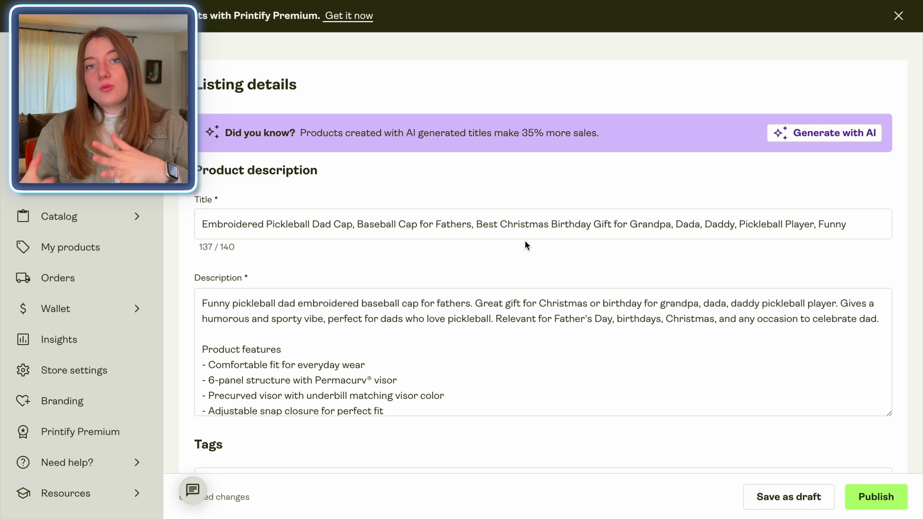
In the listing title, move "Funny" in front of "Pickleball Player" and add "hat" at the end
click(819, 225)
key(BackSpace)
key(BackSpace)
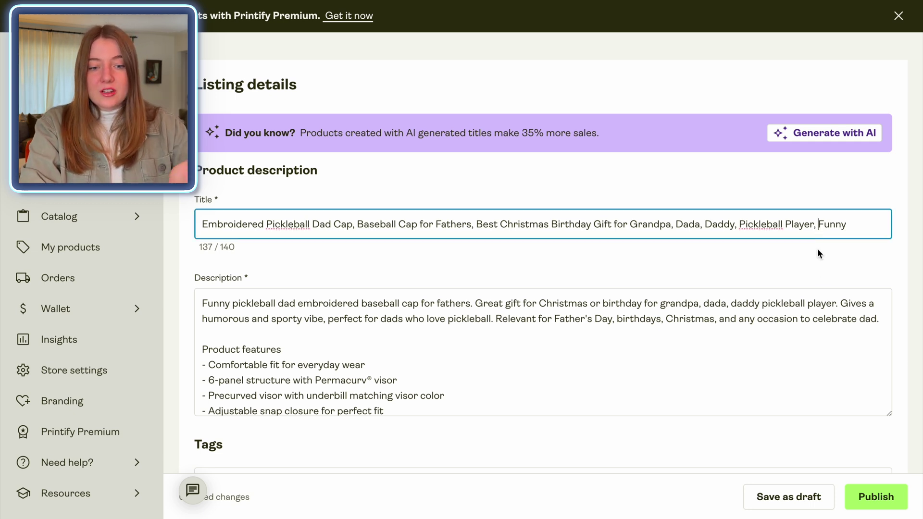
key(ctrl+shift+Right)
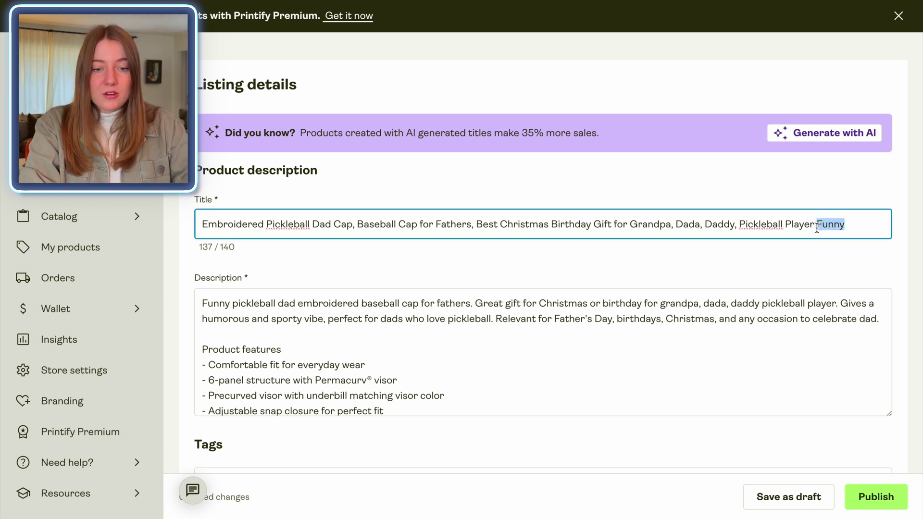
click(739, 224)
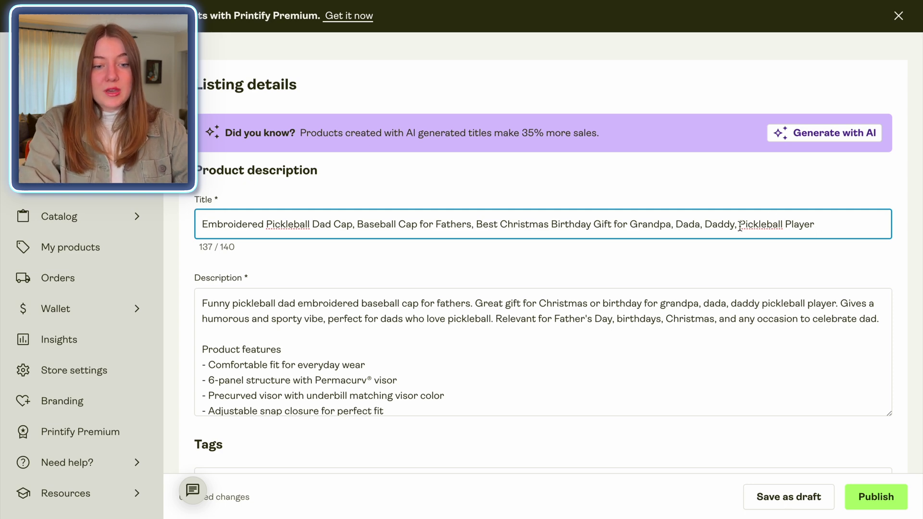
text(Funny)
click(854, 225)
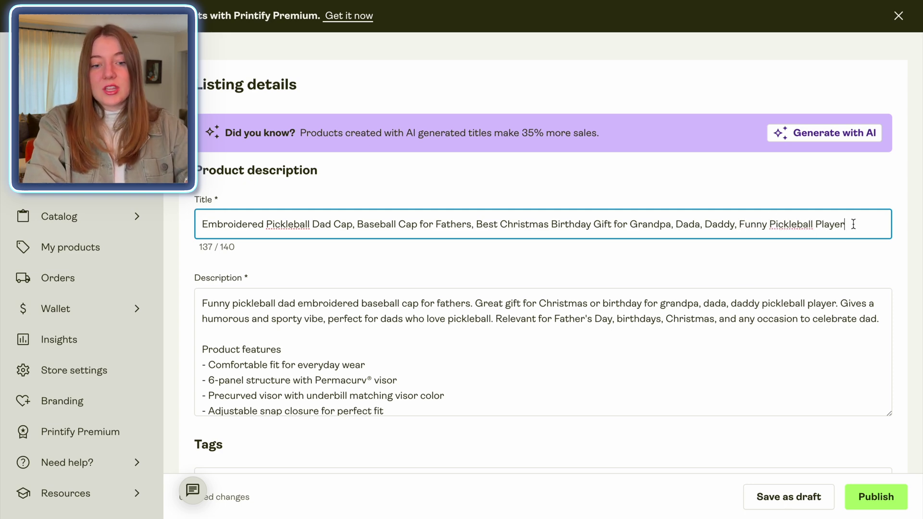
text(hat)
click(772, 240)
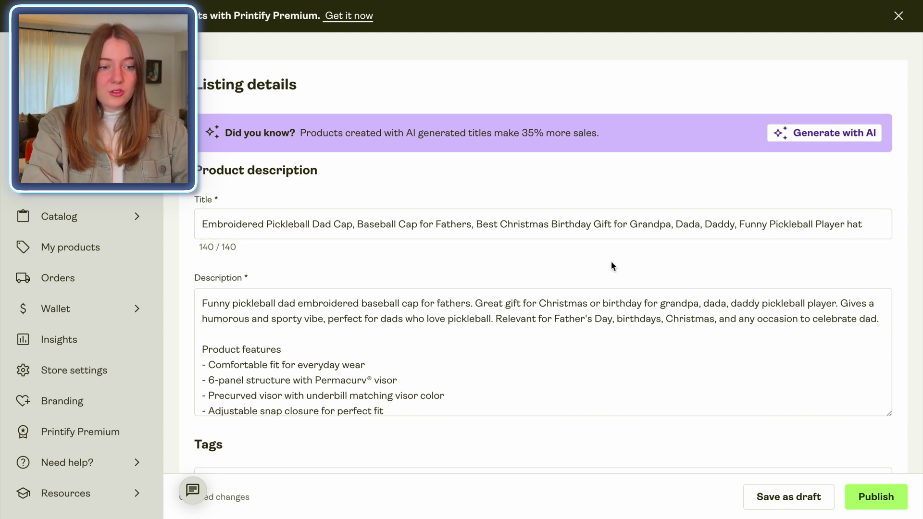
Remove the "Baseball Hat" and "Birthday Gift" tags from the listing
scroll(512, 251, down, 2)
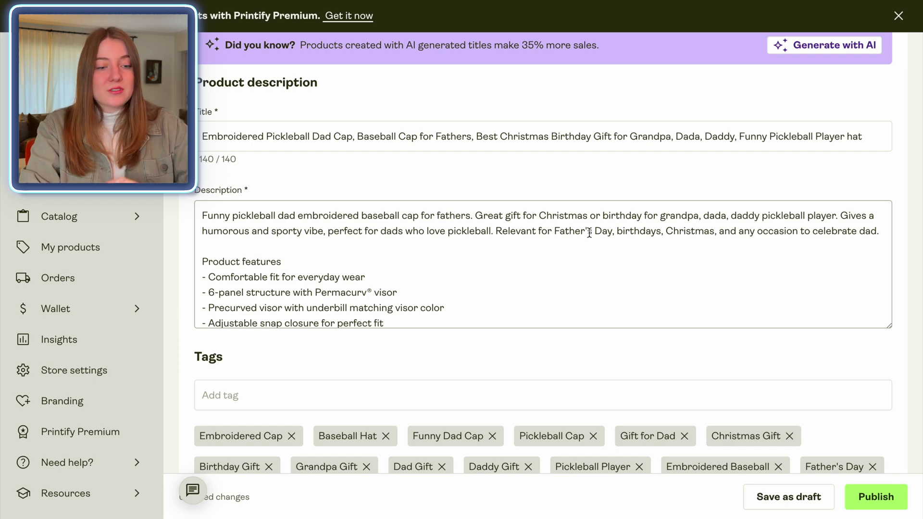
scroll(596, 216, down, 3)
scroll(901, 269, down, 5)
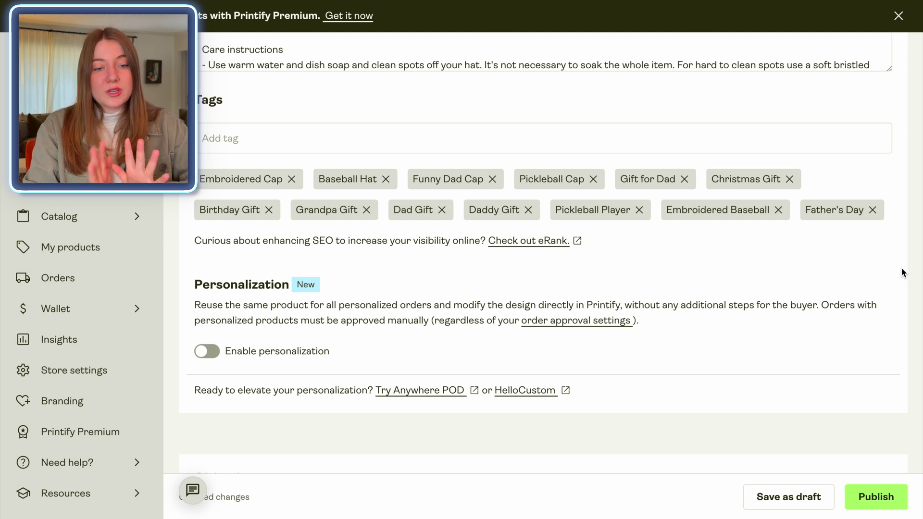
click(386, 180)
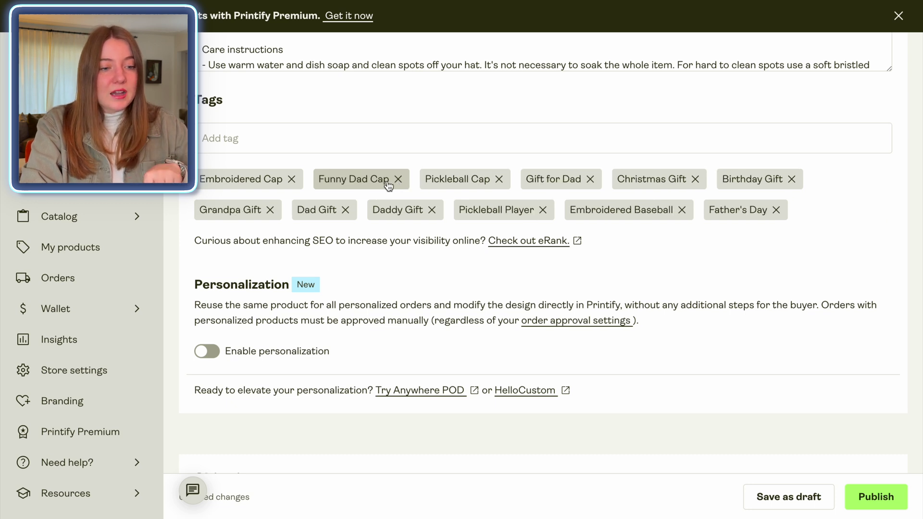
click(791, 179)
Add the tags "pickleball dad" and "funny pickleball gift" to the listing
click(549, 137)
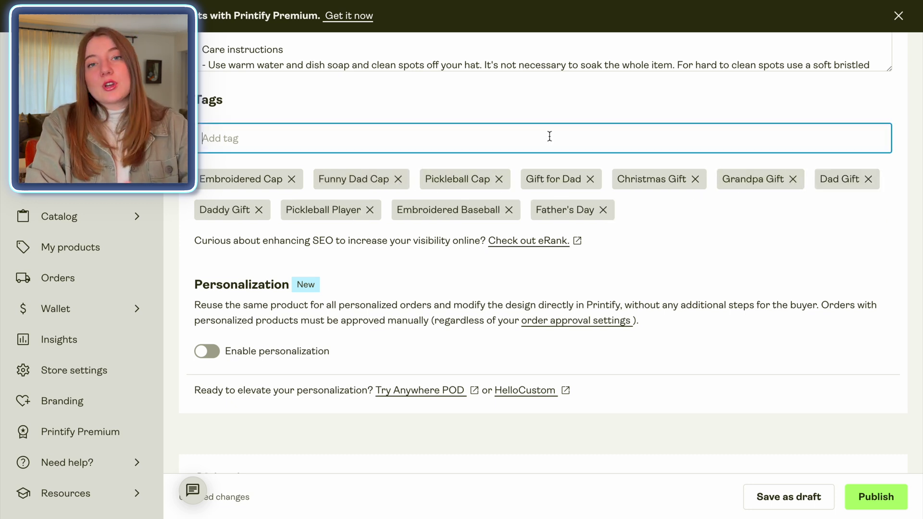
text(pickleball dad)
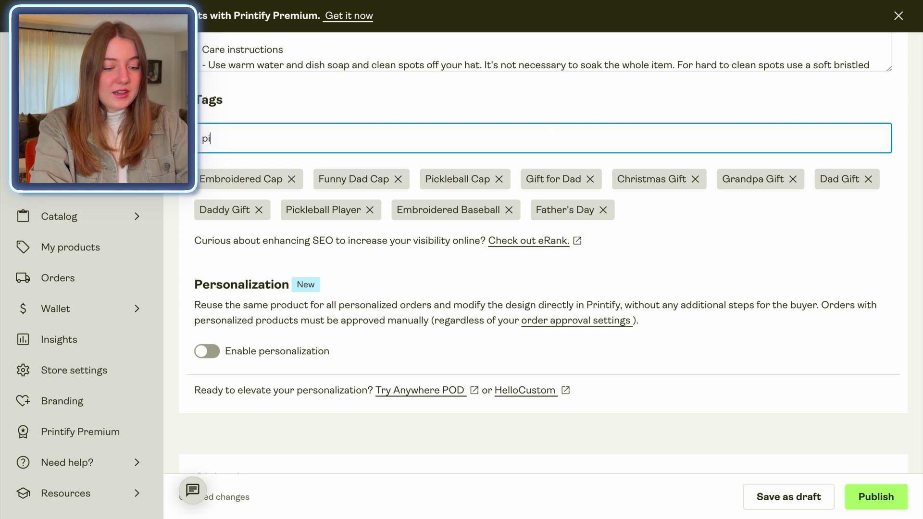
key(Return)
text(funny pickleball gift)
key(Return)
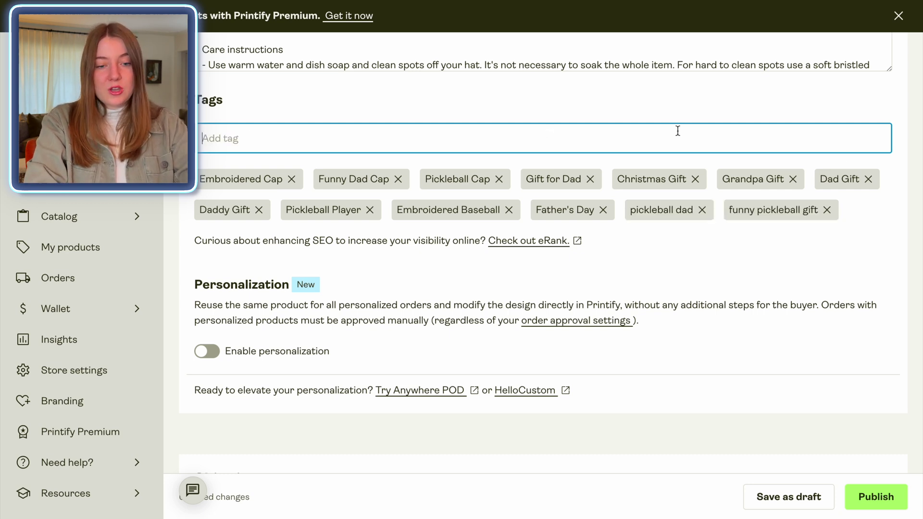
click(863, 214)
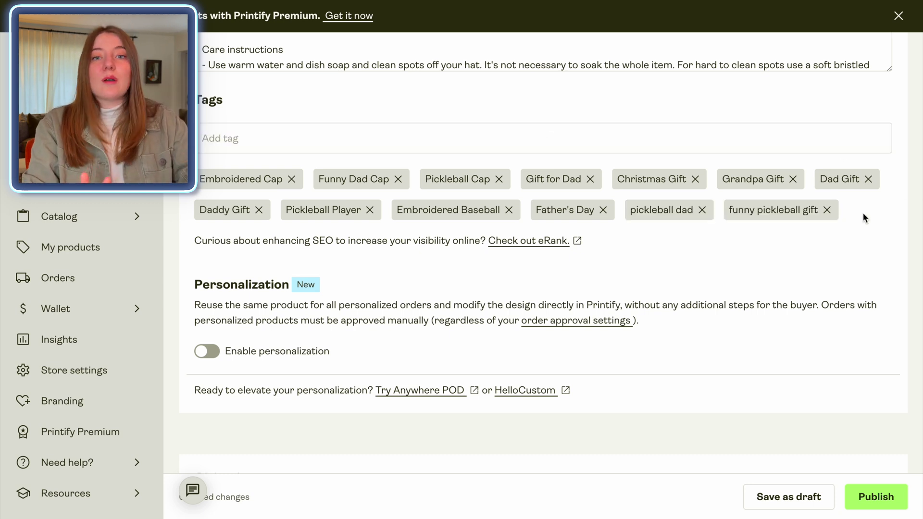
Set the retail price of the one-size cap variant to USD 39.99
scroll(863, 216, down, 10)
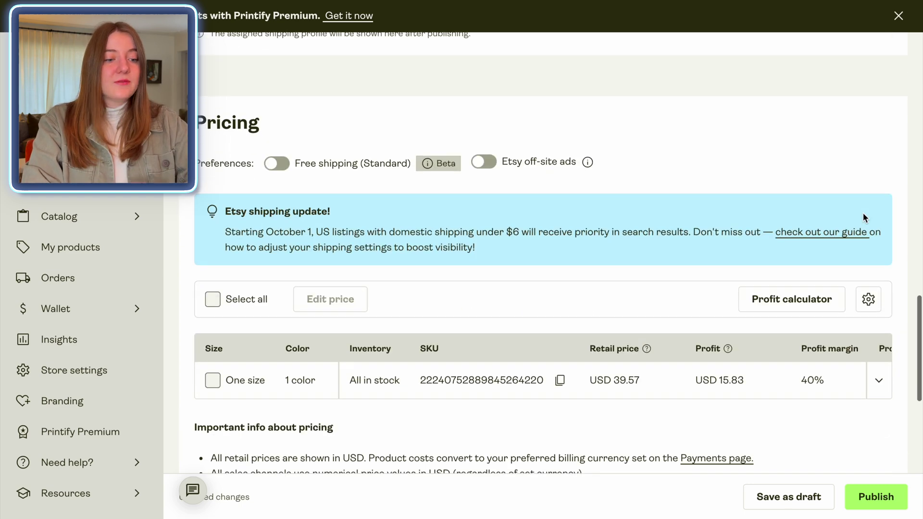
scroll(725, 291, down, 2)
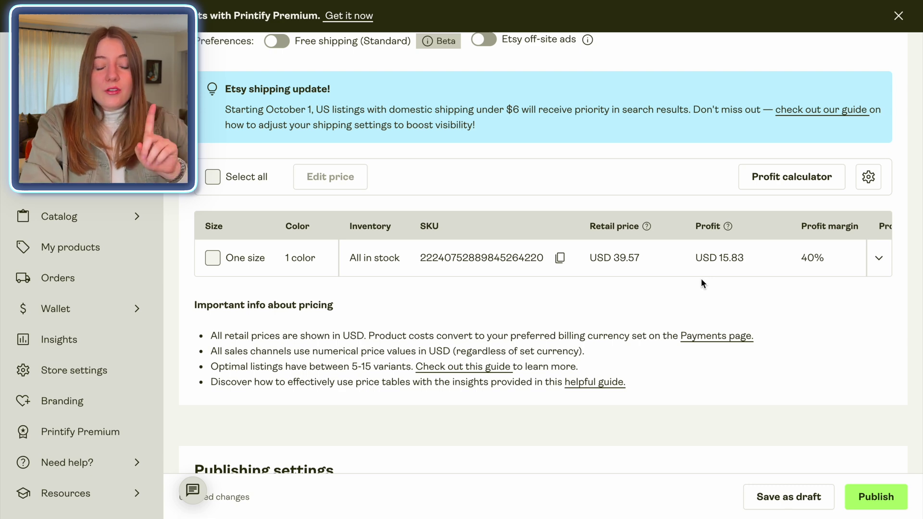
click(652, 265)
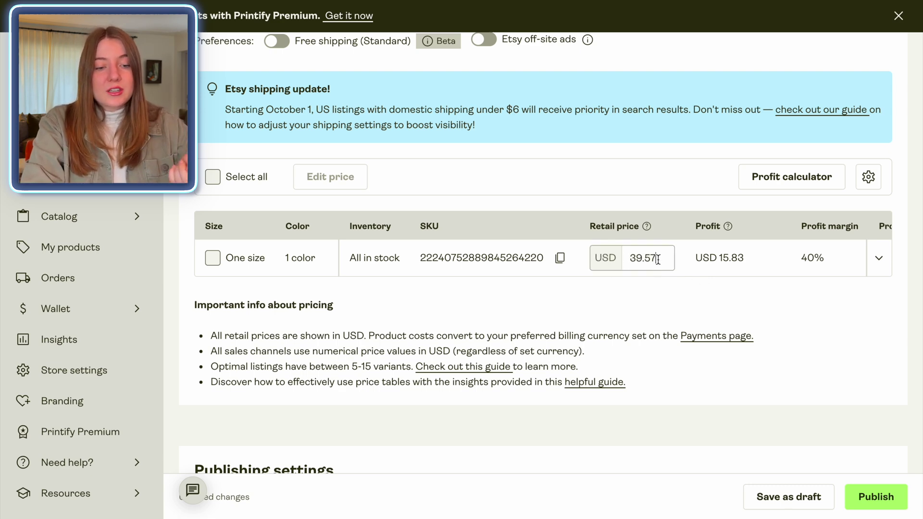
key(BackSpace)
key(BackSpace)
text(99)
click(665, 303)
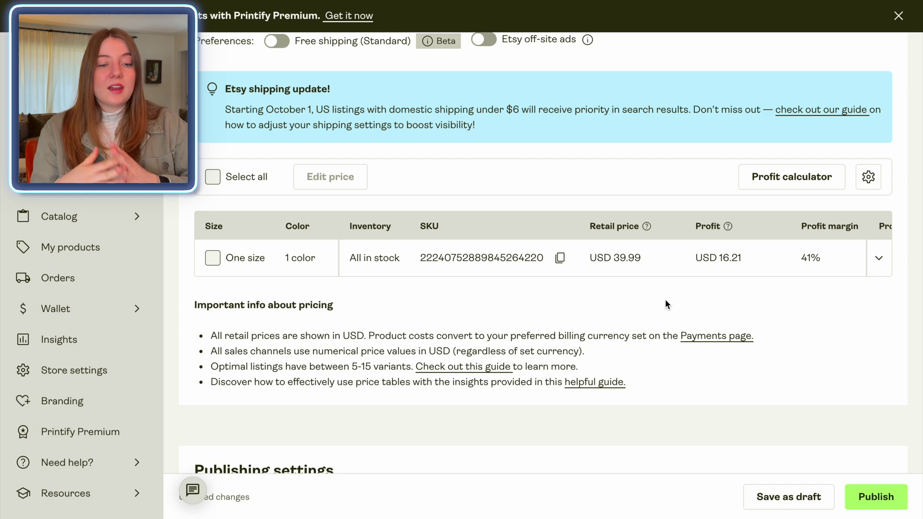
Publish the cap product to the Etsy store with the existing visibility and sync settings
scroll(666, 300, down, 9)
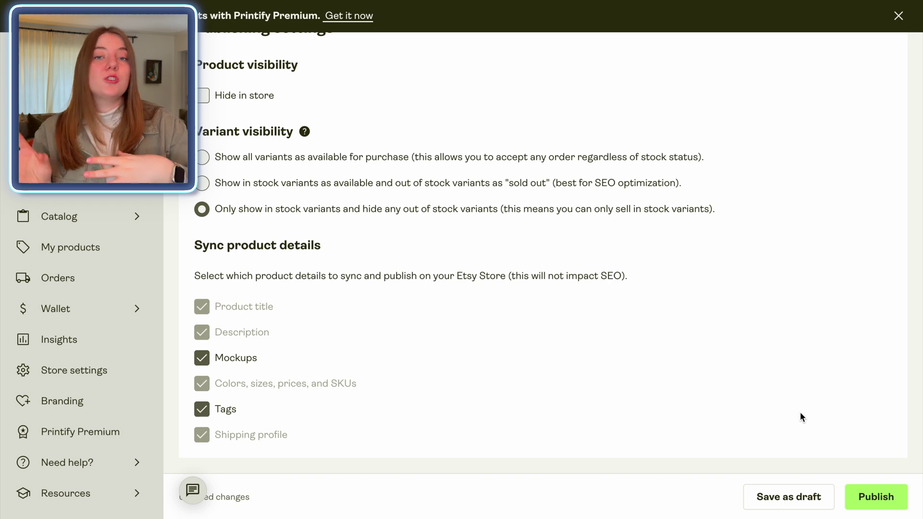
click(880, 499)
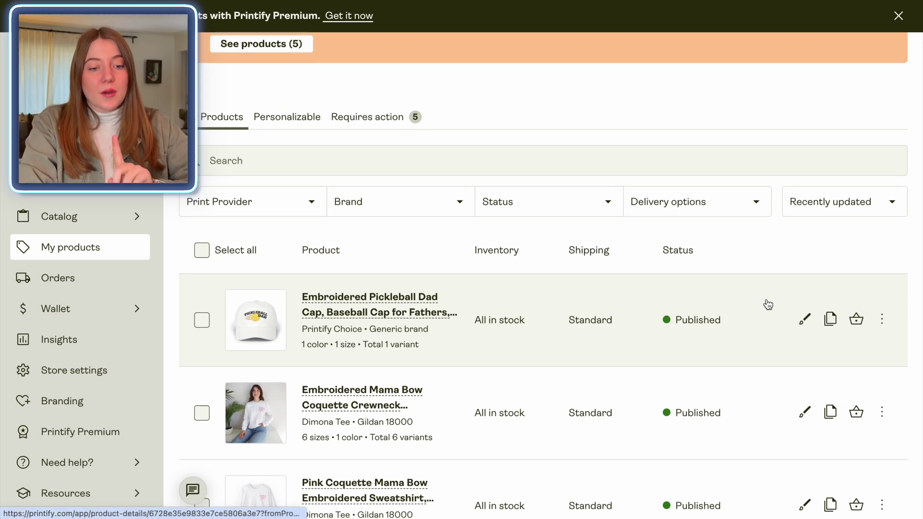
scroll(767, 304, down, 1)
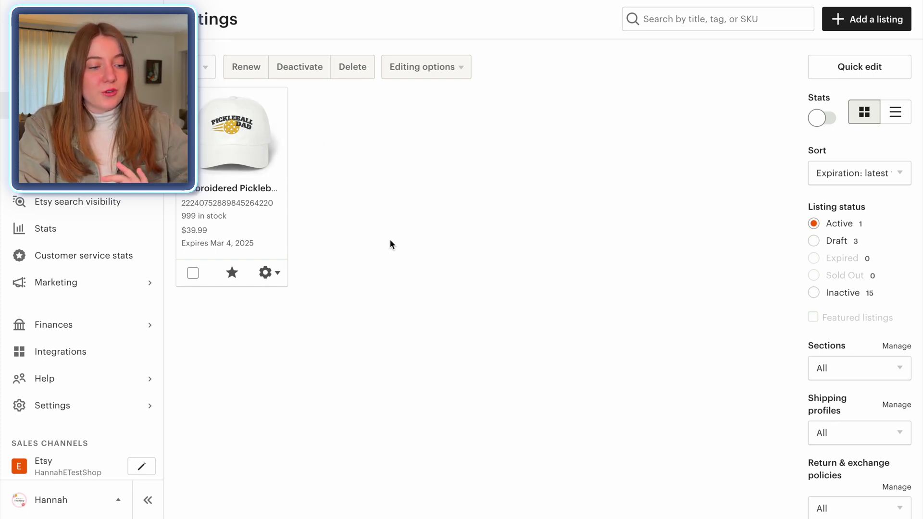
In Etsy's listings manager, open the published pickleball cap listing for editing and go to its title and photos
click(269, 274)
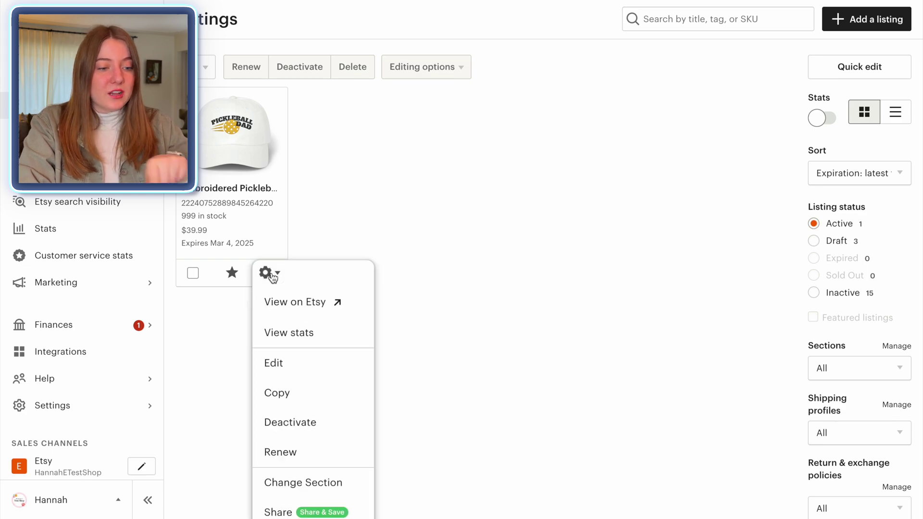
click(292, 365)
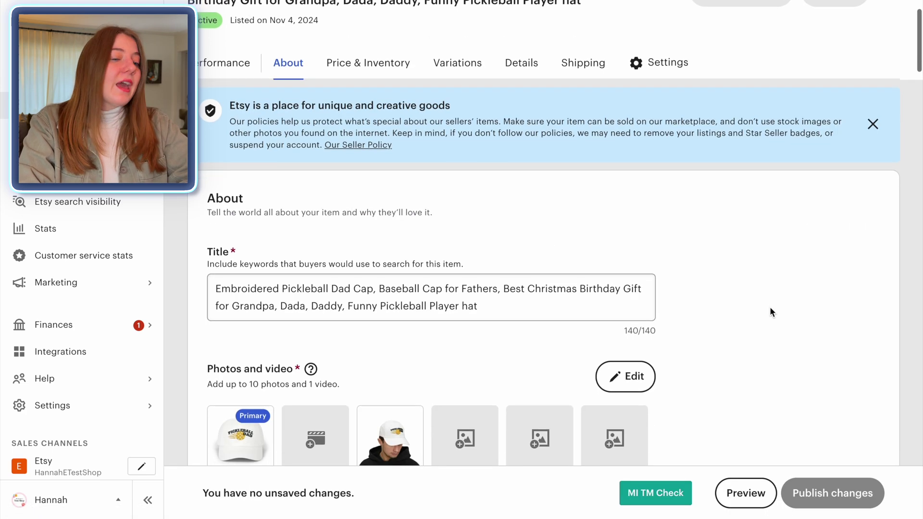
scroll(770, 307, down, 1)
scroll(770, 308, down, 1)
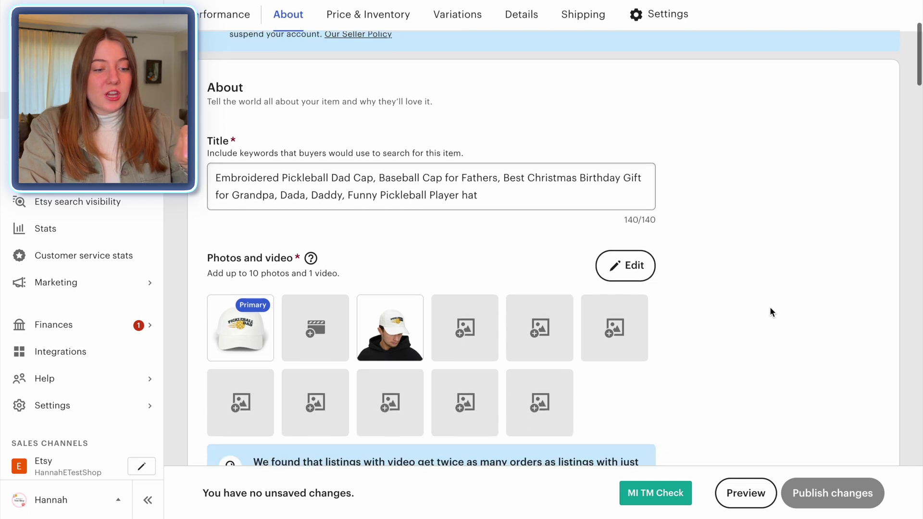
scroll(770, 310, down, 1)
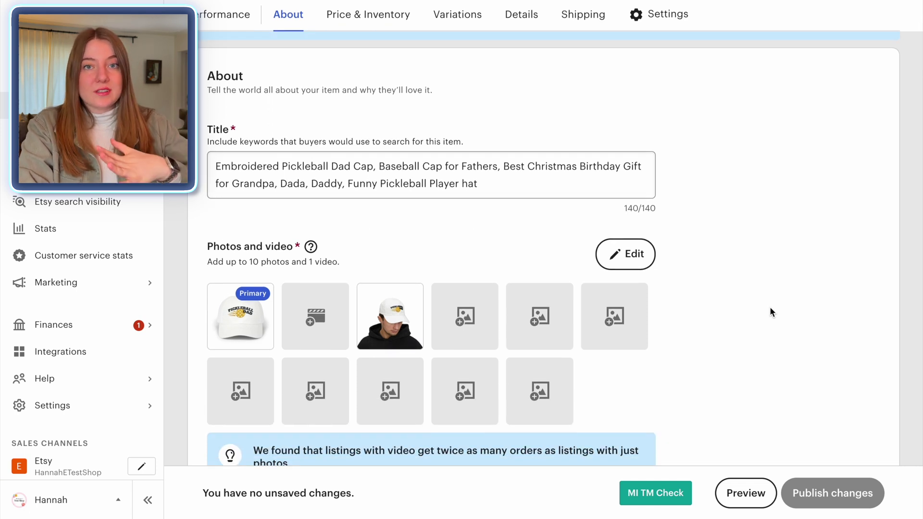
scroll(770, 310, down, 1)
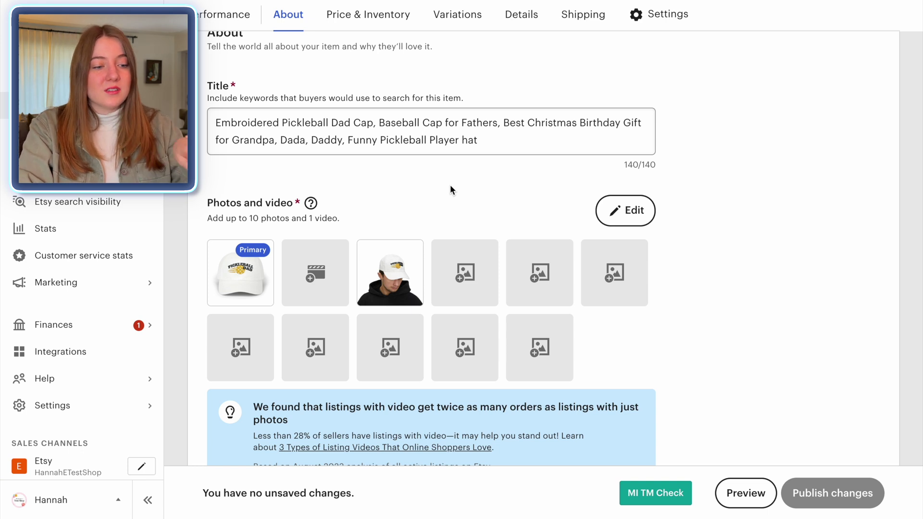
Check the cap listing's photos, description and price, and assign it to the Embroidered Gifts shop section
mouse_move(243, 279)
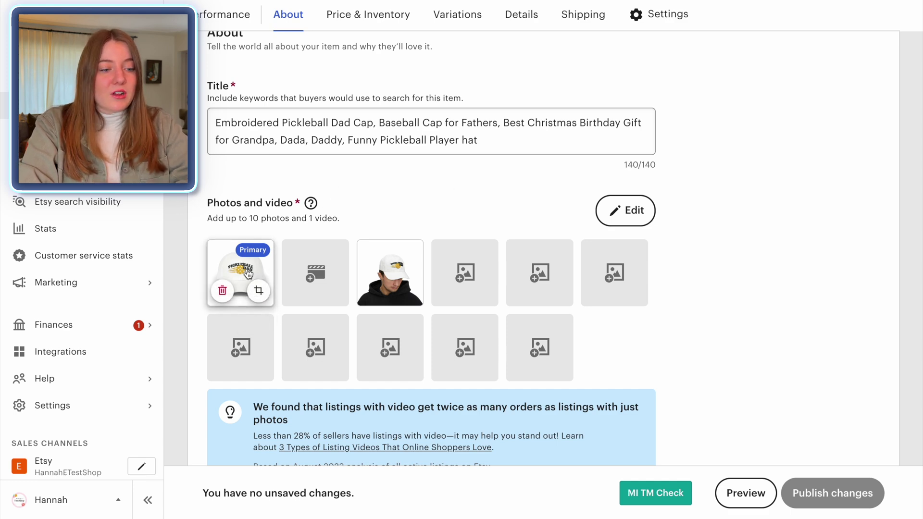
mouse_move(398, 288)
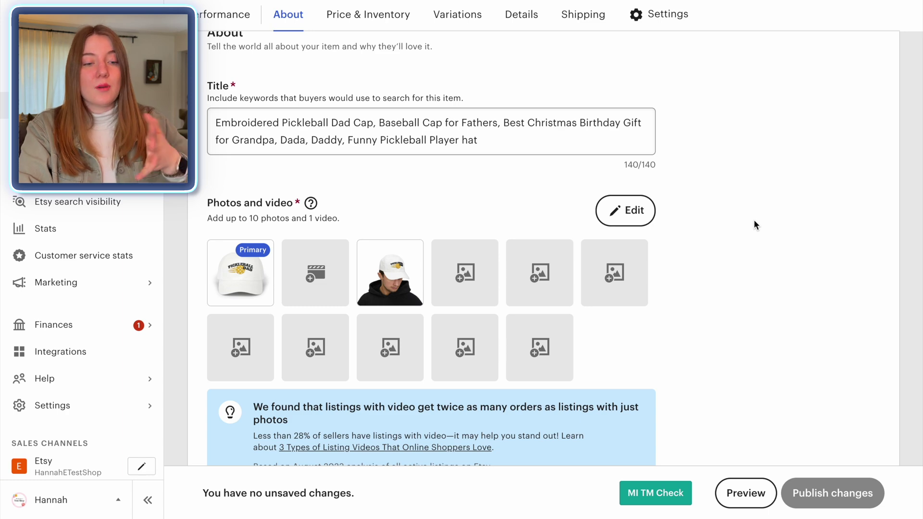
scroll(754, 221, down, 1)
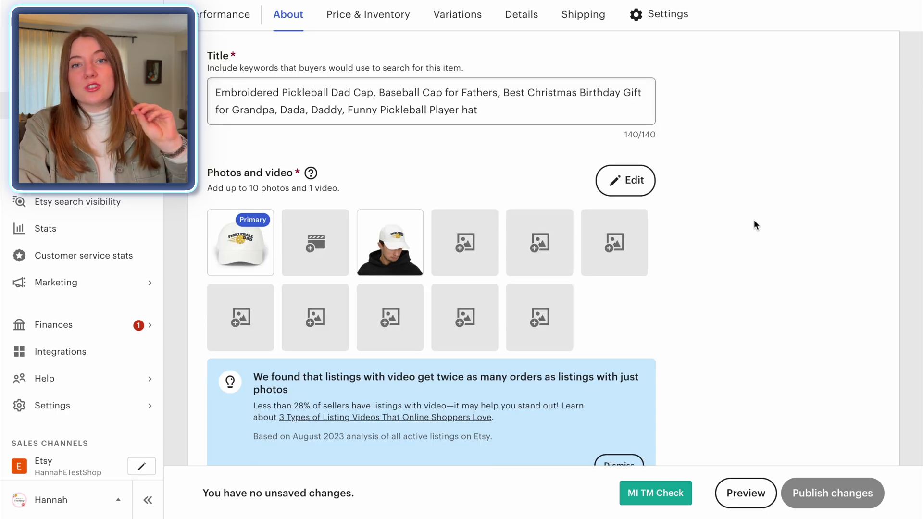
scroll(753, 221, down, 10)
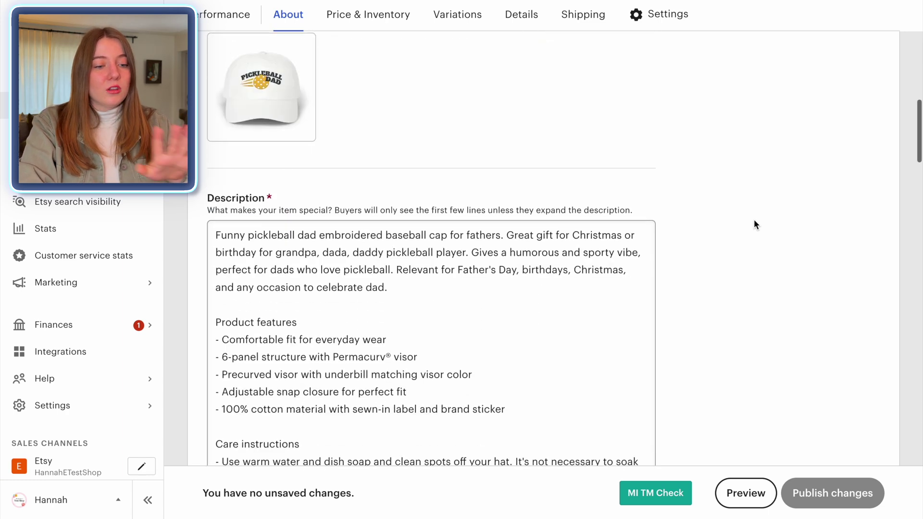
scroll(724, 310, down, 11)
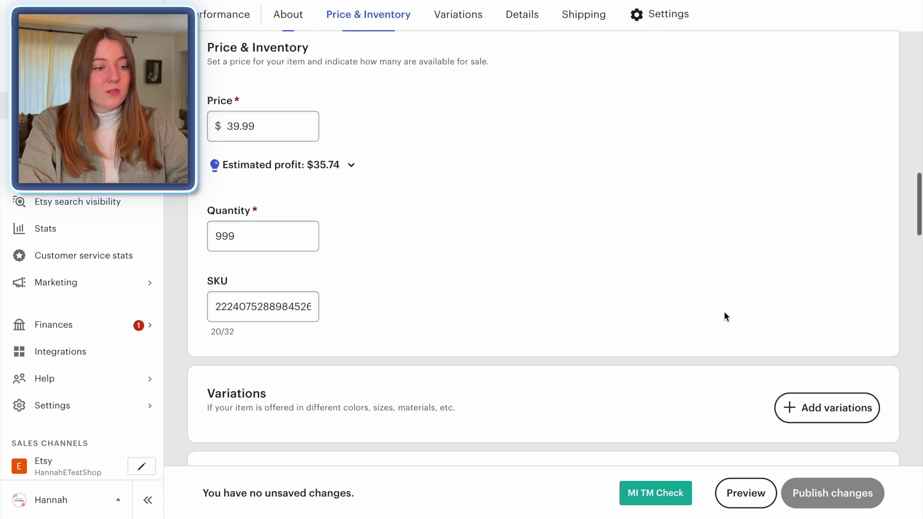
scroll(724, 310, up, 2)
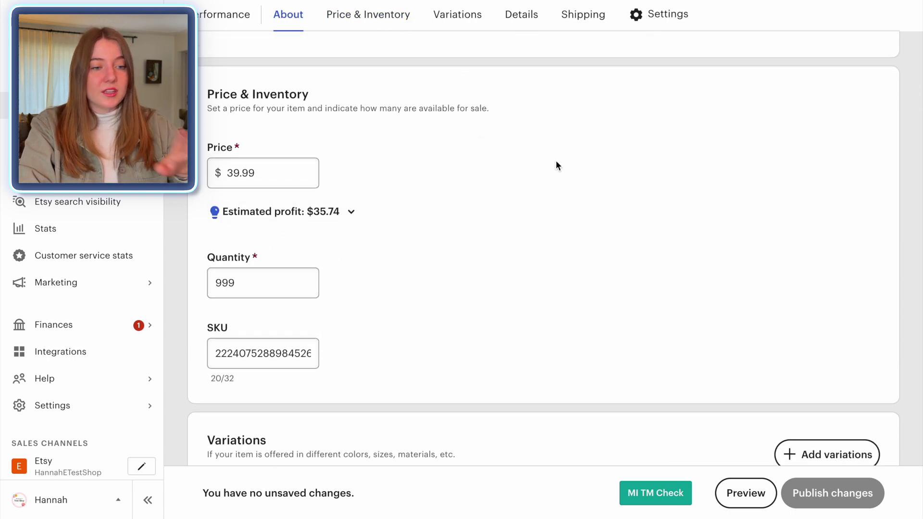
scroll(798, 277, down, 15)
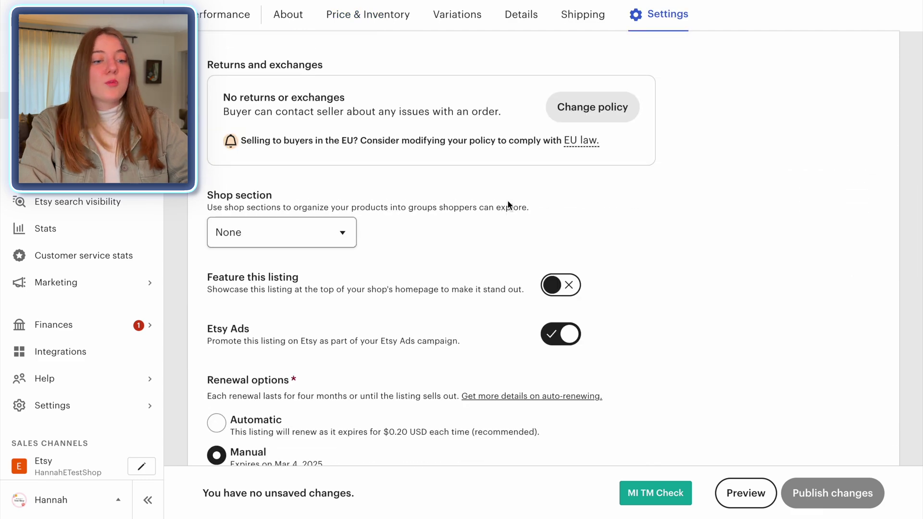
click(349, 236)
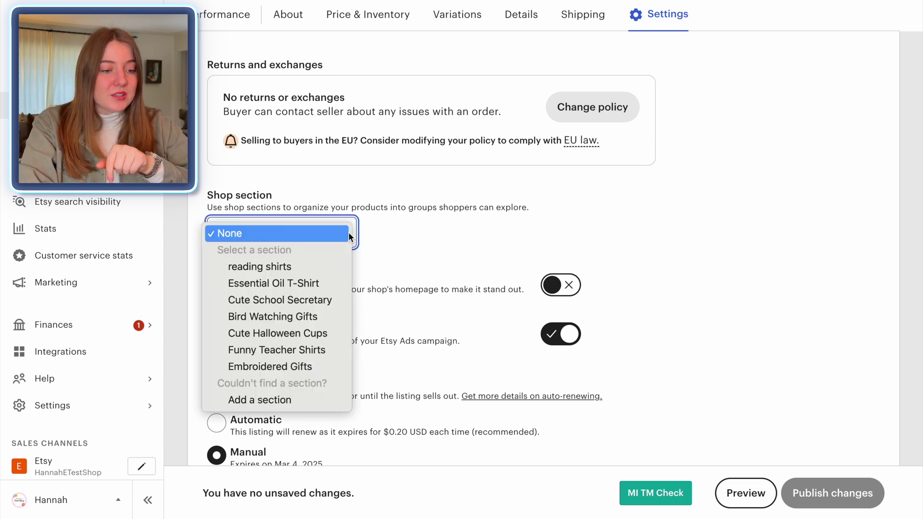
click(284, 368)
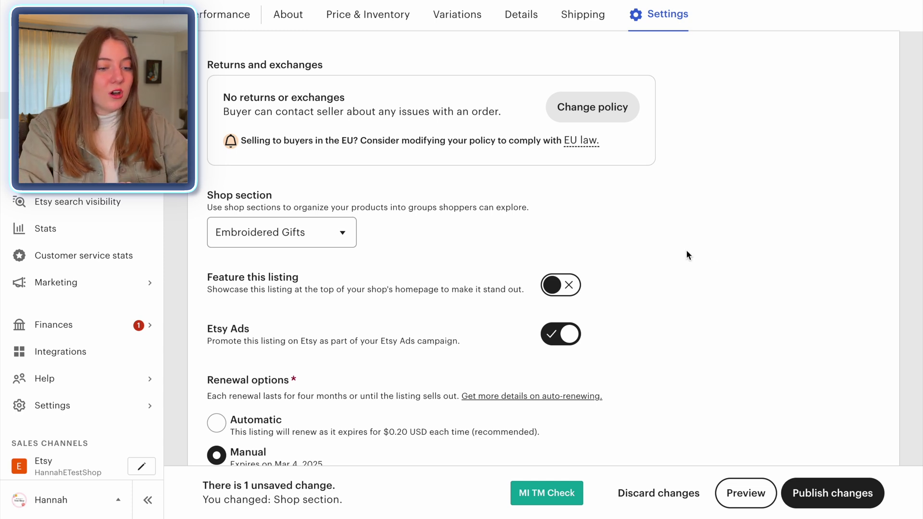
Turn off Etsy Ads for the cap listing and publish the changes
scroll(725, 272, down, 2)
click(560, 247)
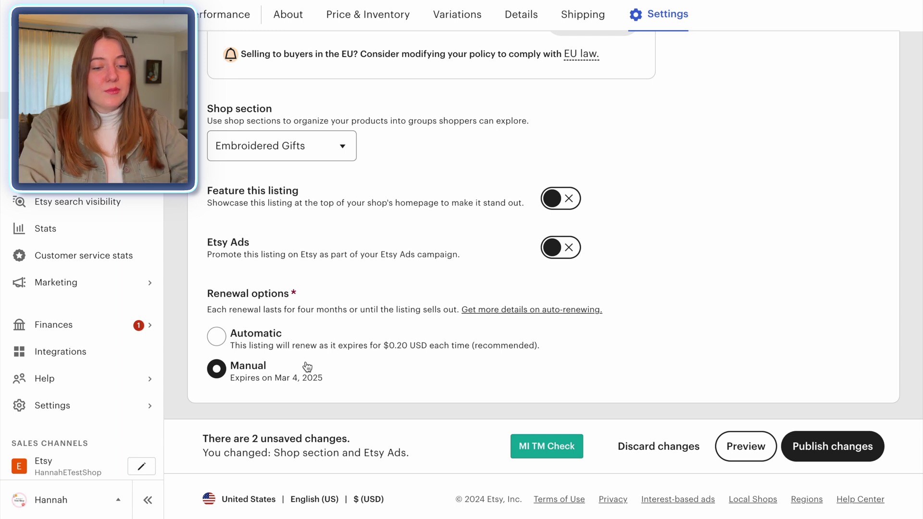
click(852, 447)
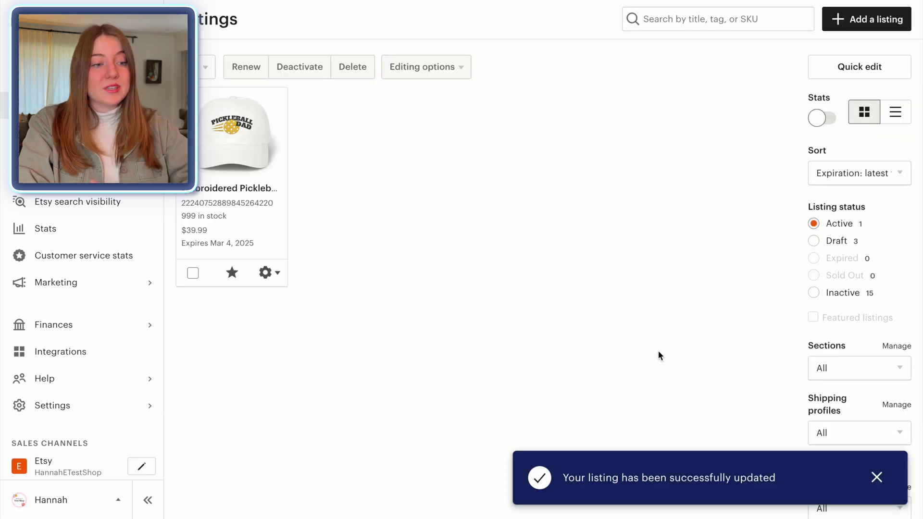
Open the cap listing's public Etsy page and check its photos, price and item details
click(269, 274)
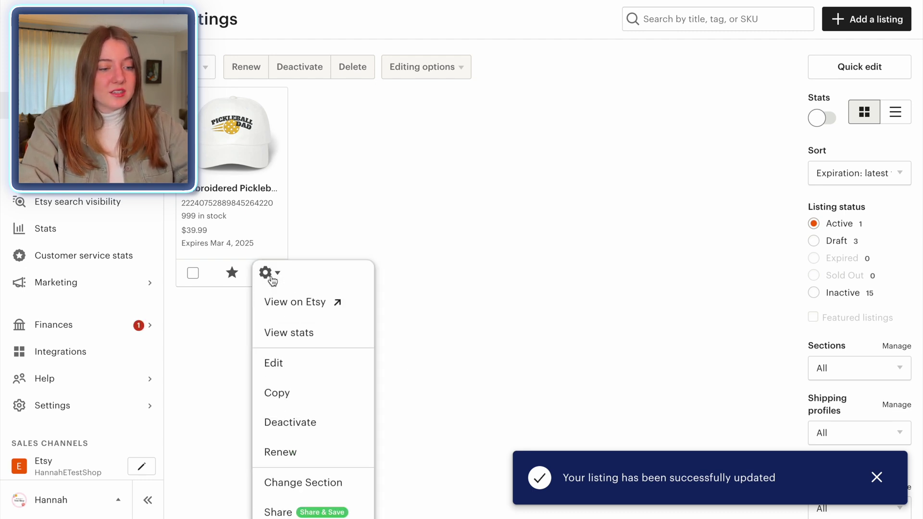
click(301, 303)
scroll(872, 269, down, 3)
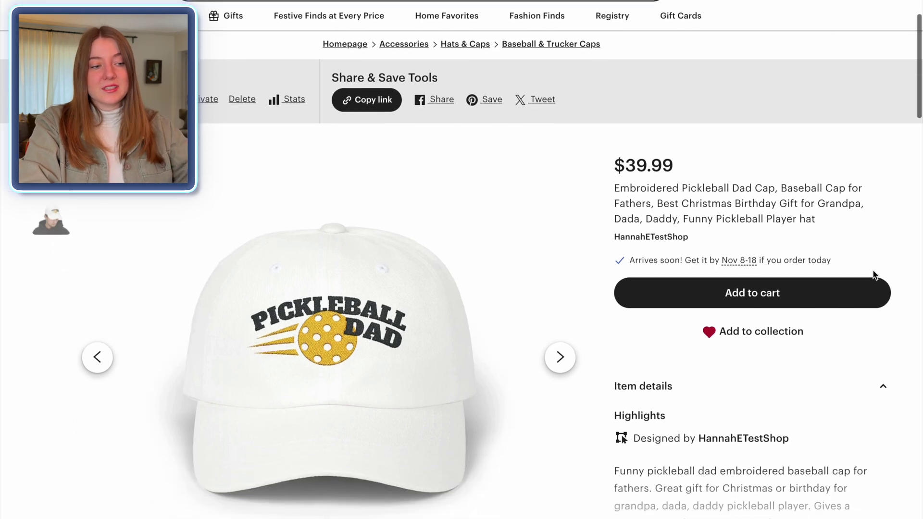
click(51, 194)
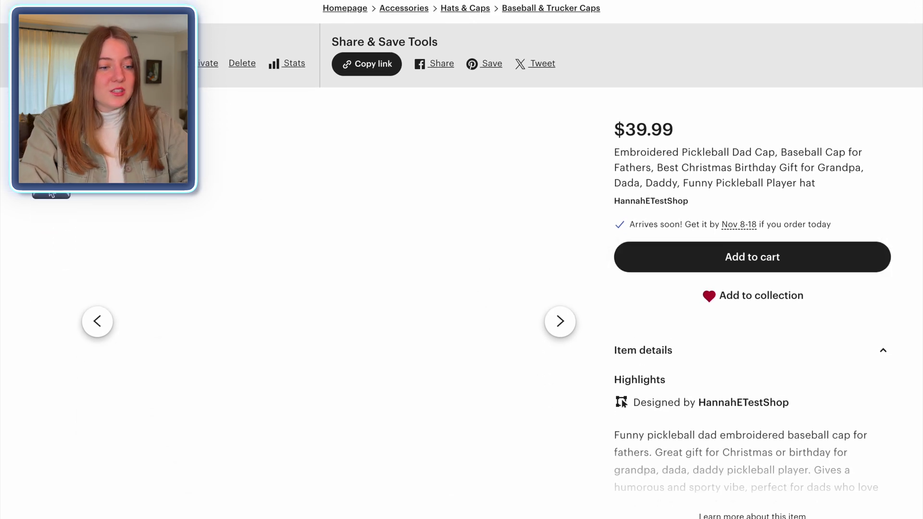
click(52, 163)
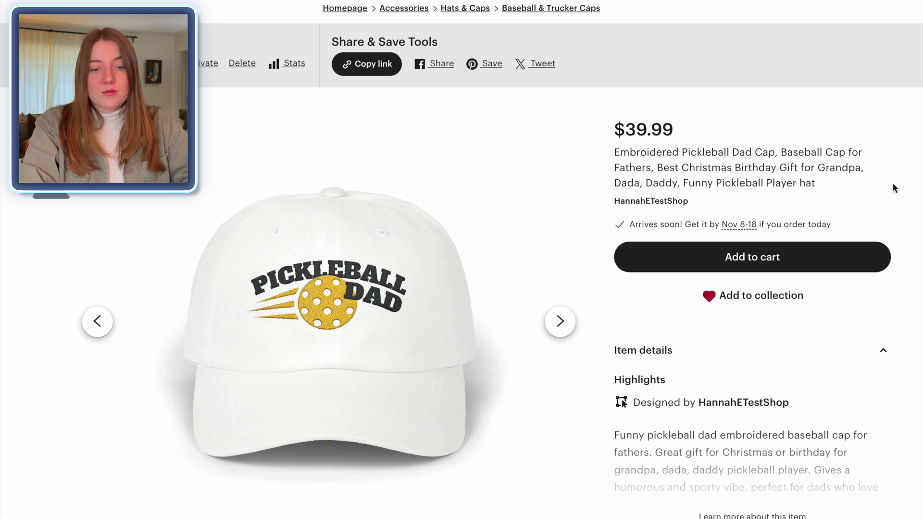
scroll(895, 189, down, 1)
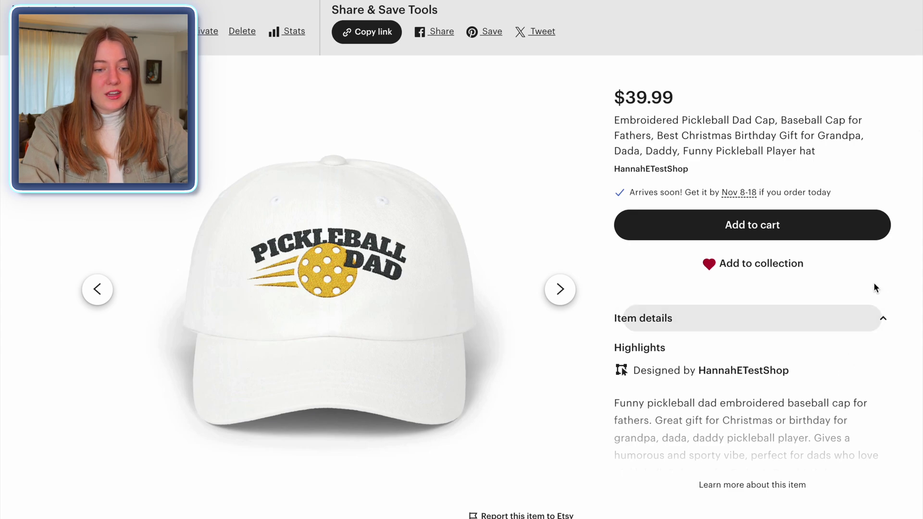